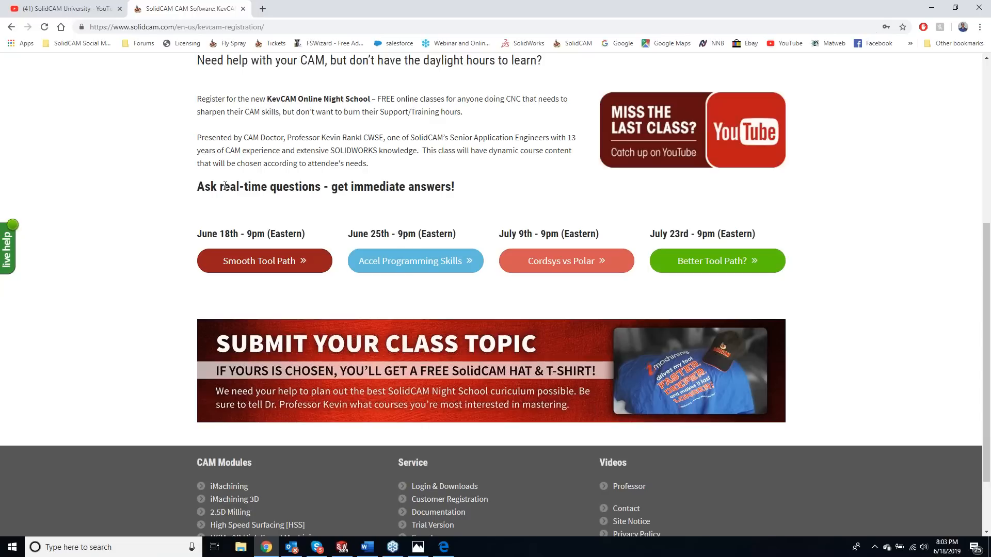
Minimize the web browser, the class topic PDF and the background picture, and switch to SOLIDWORKS.
left_click(937, 14)
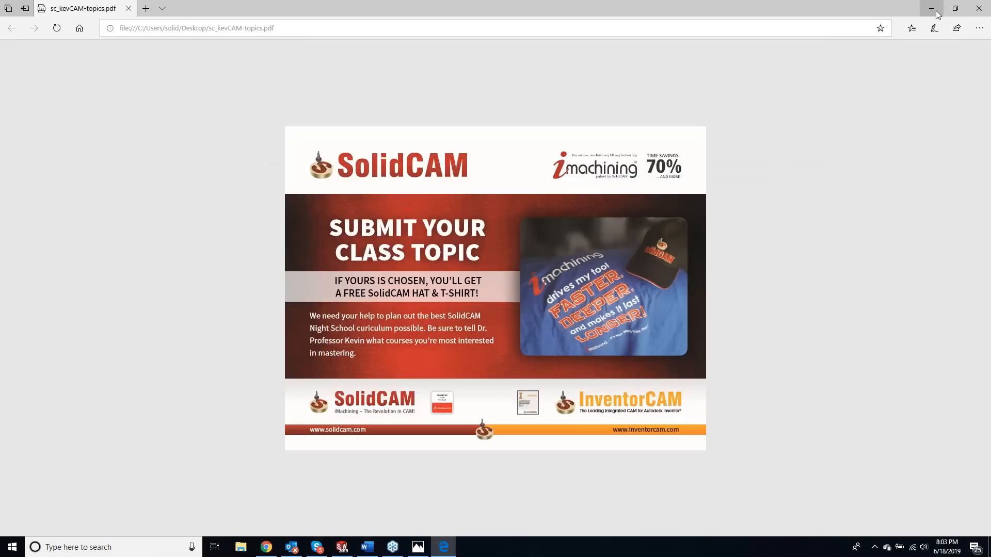
left_click(936, 12)
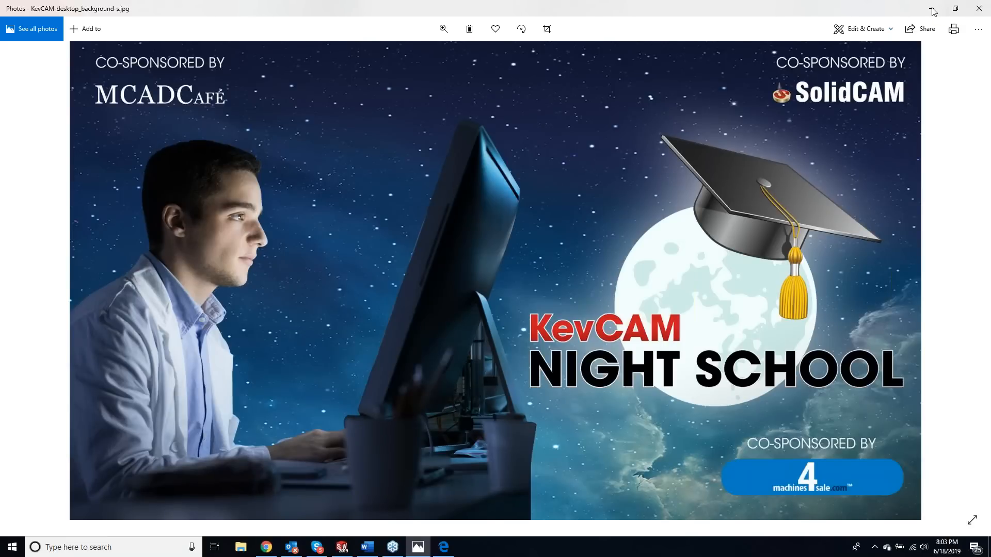
left_click(934, 11)
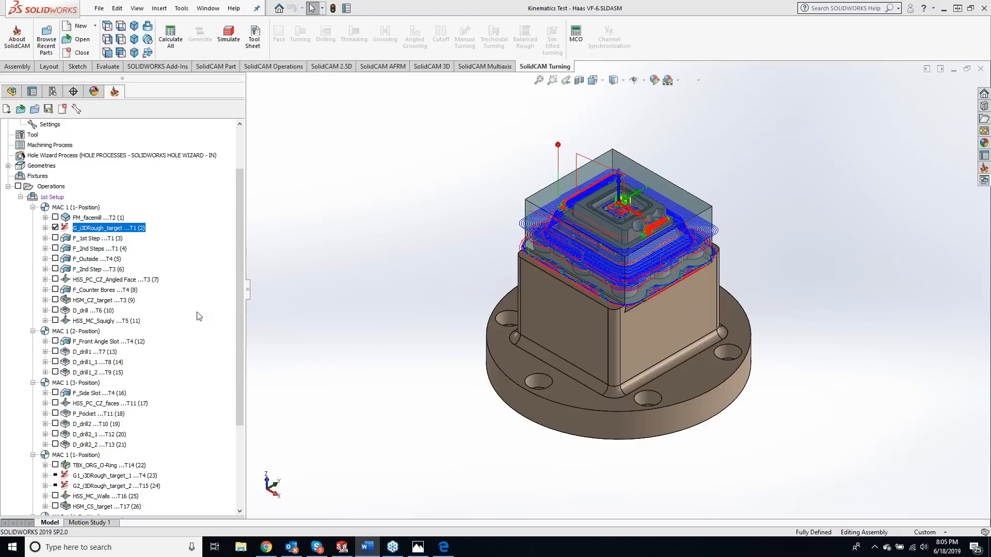
Open the i3DRough_target operation for editing and view the Fit arcs option in its miscellaneous parameters.
right_click(112, 228)
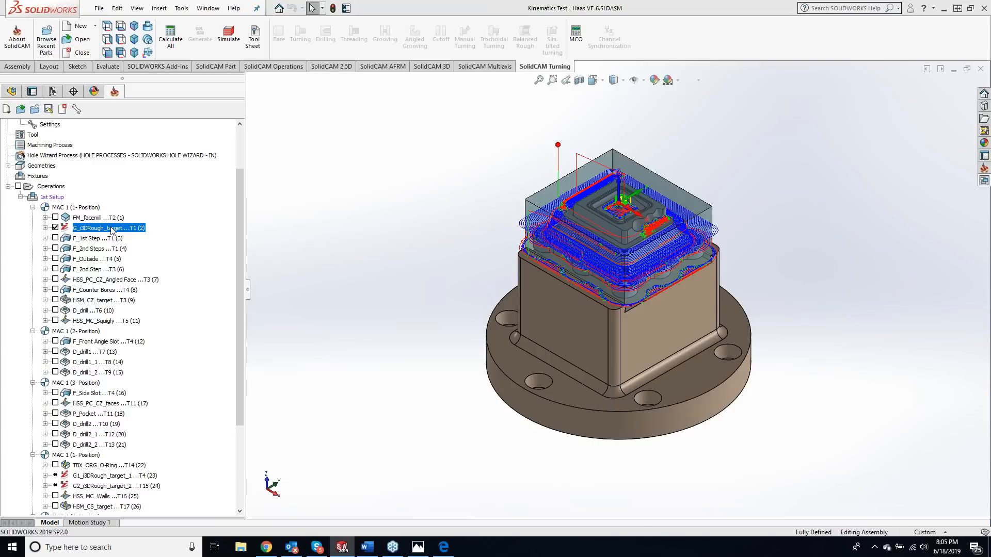
left_click(149, 269)
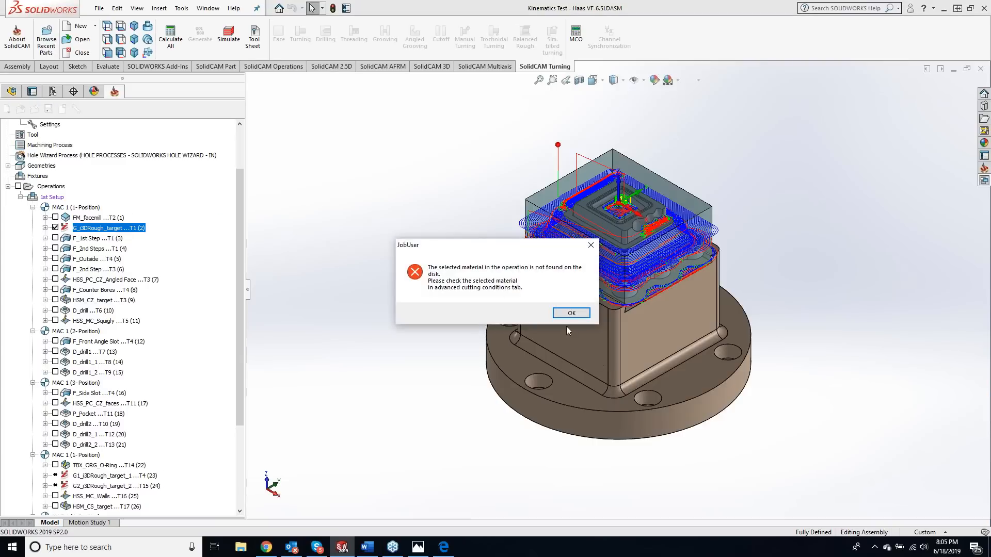
left_click(570, 313)
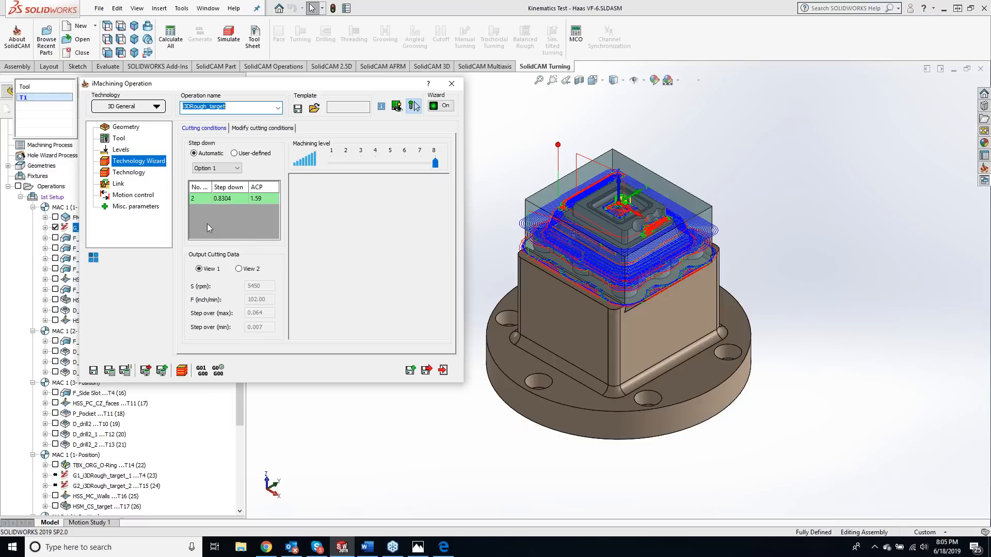
left_click(136, 207)
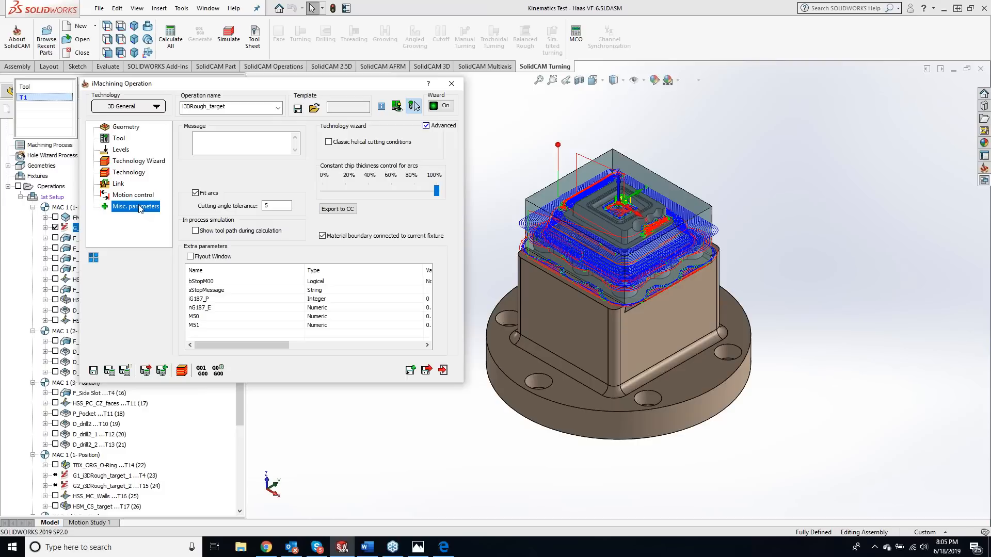
mouse_move(194, 198)
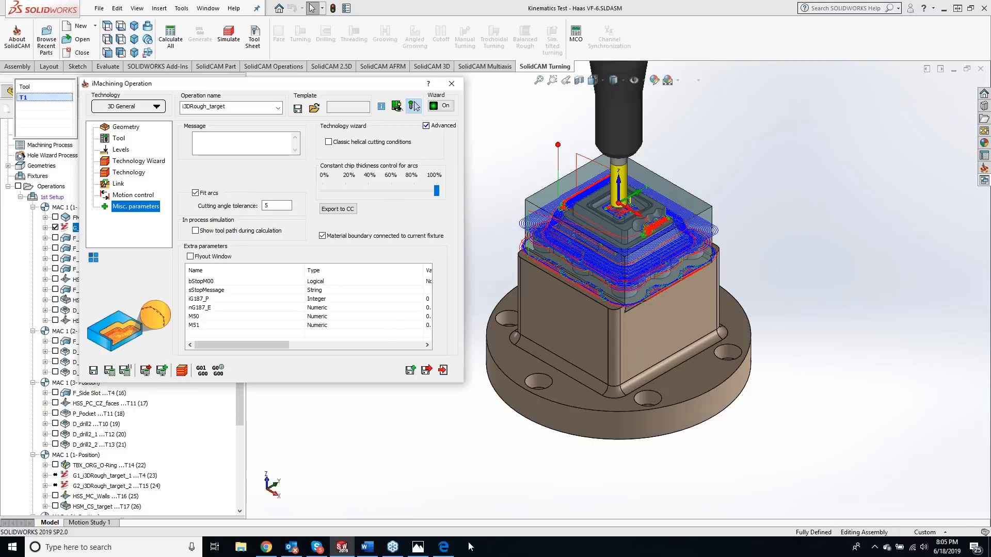
Switch to Photos, view new_setting.png full size to examine the new arc tolerance option, and close it.
key("alt+Tab")
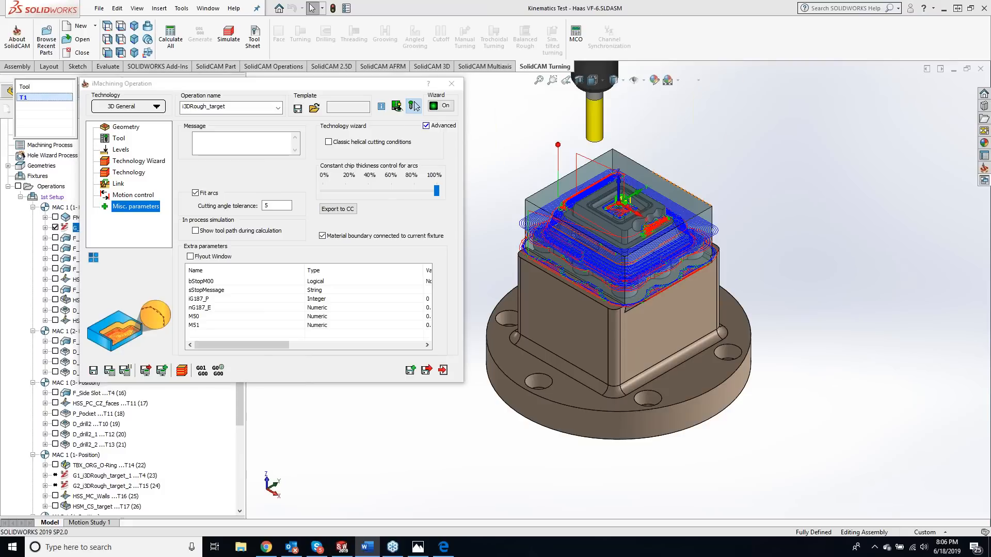
left_click(418, 546)
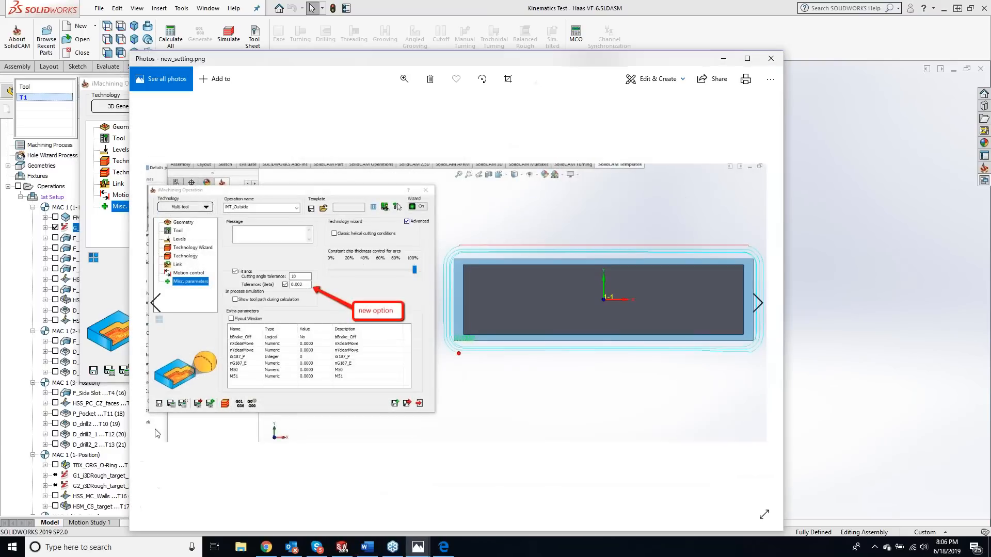
left_click(747, 58)
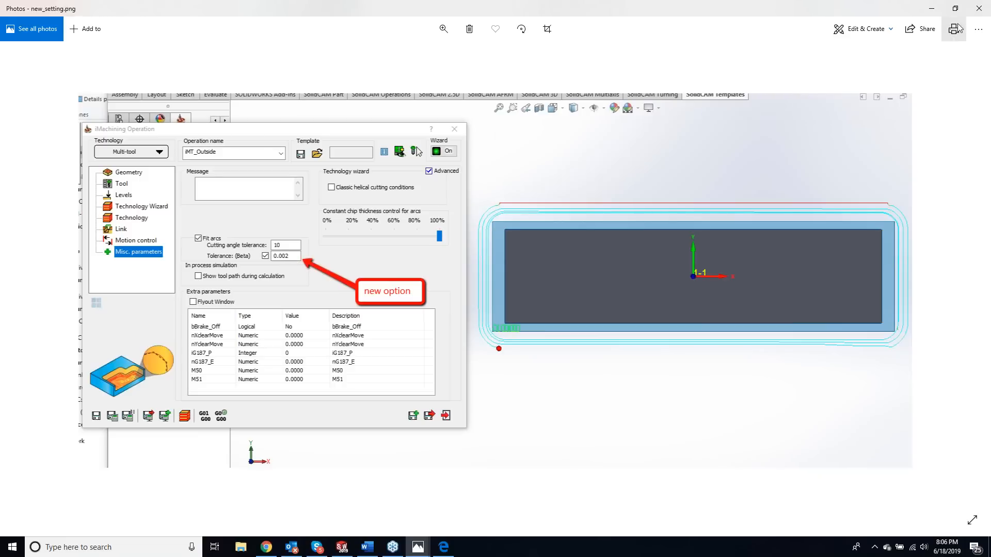
left_click(978, 9)
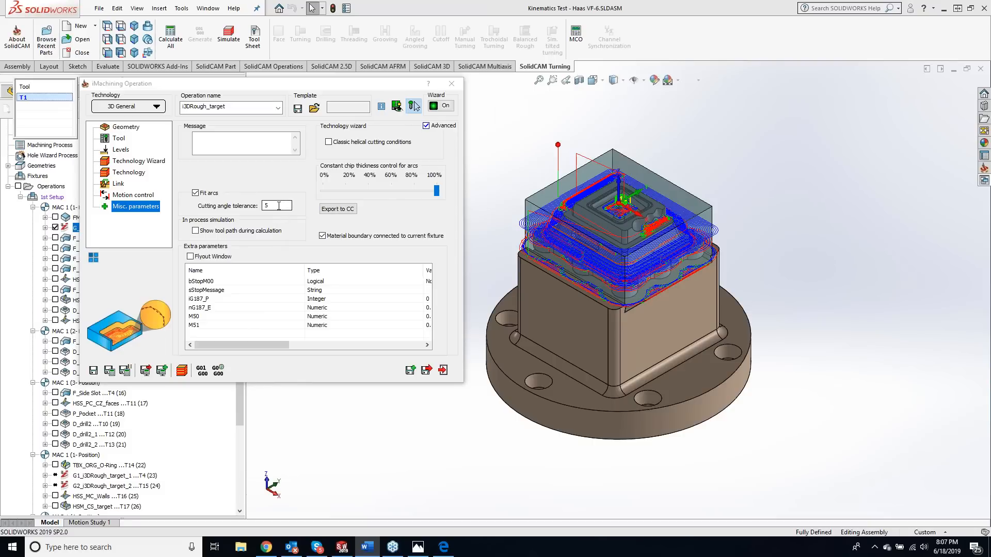
Examine the cutting angle tolerance for fitting arcs in the roughing operation.
left_click(278, 205)
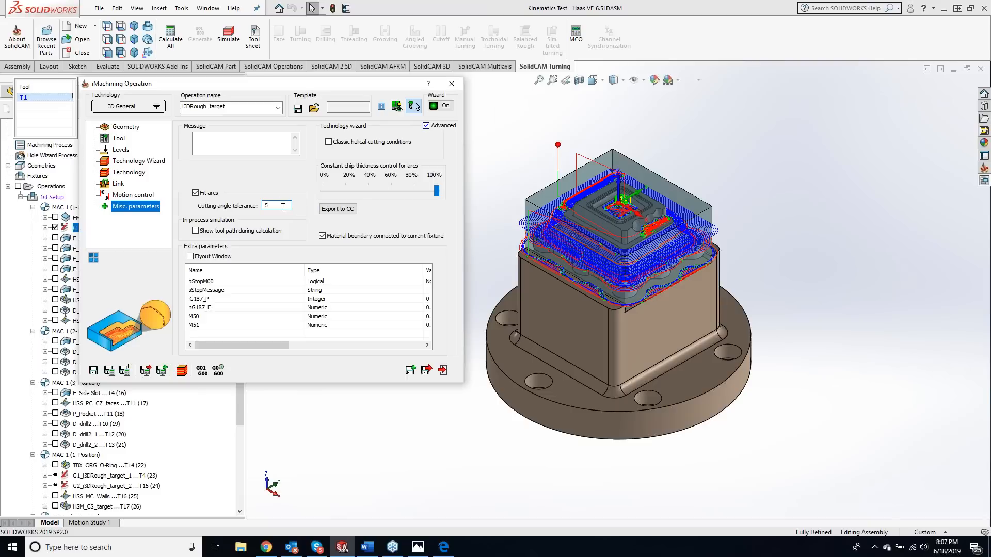
left_click(283, 206)
left_click(414, 105)
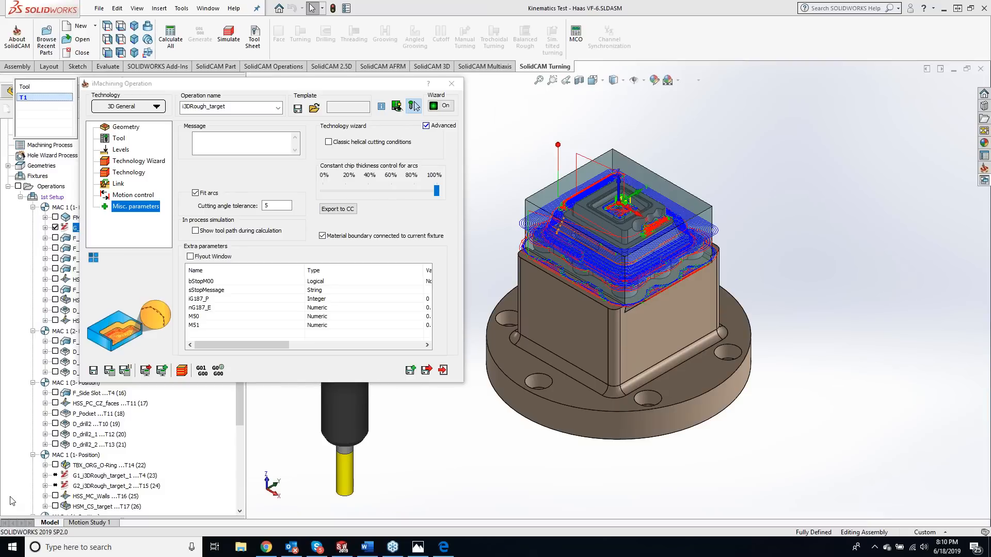
Switch to Photos and compare the arc_fitting_tolerances.png toolpaths with the pictures of the operation's tolerance settings.
key("alt+Tab")
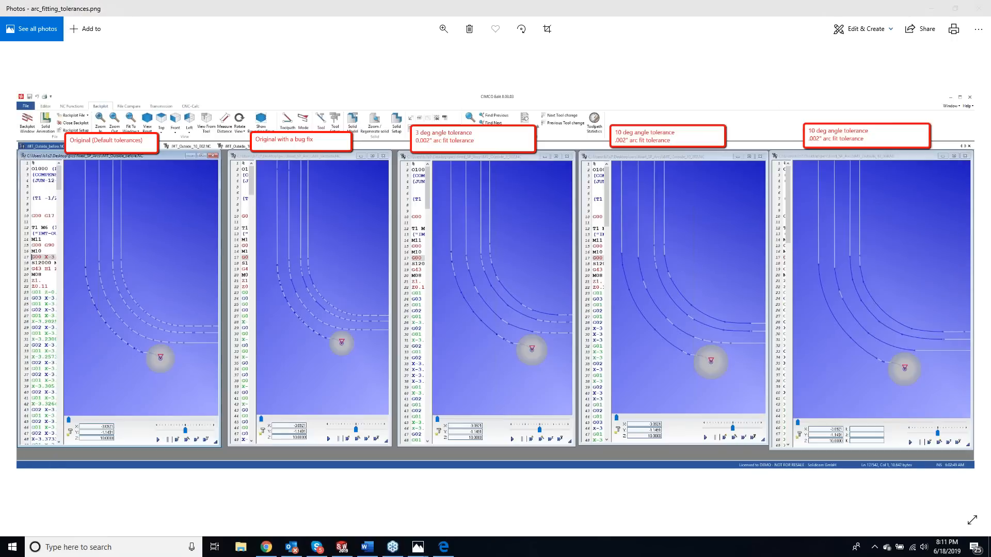
key("Right")
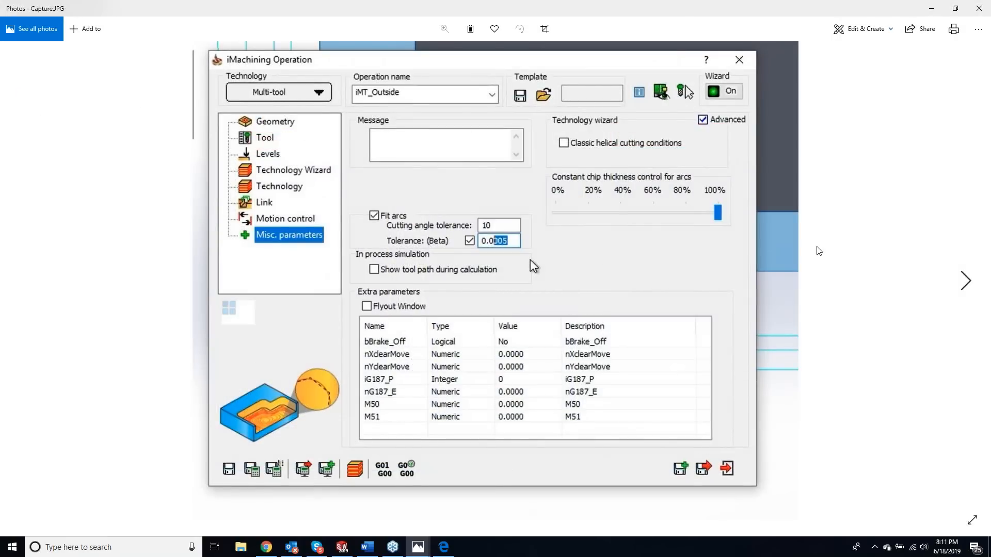
key("Left")
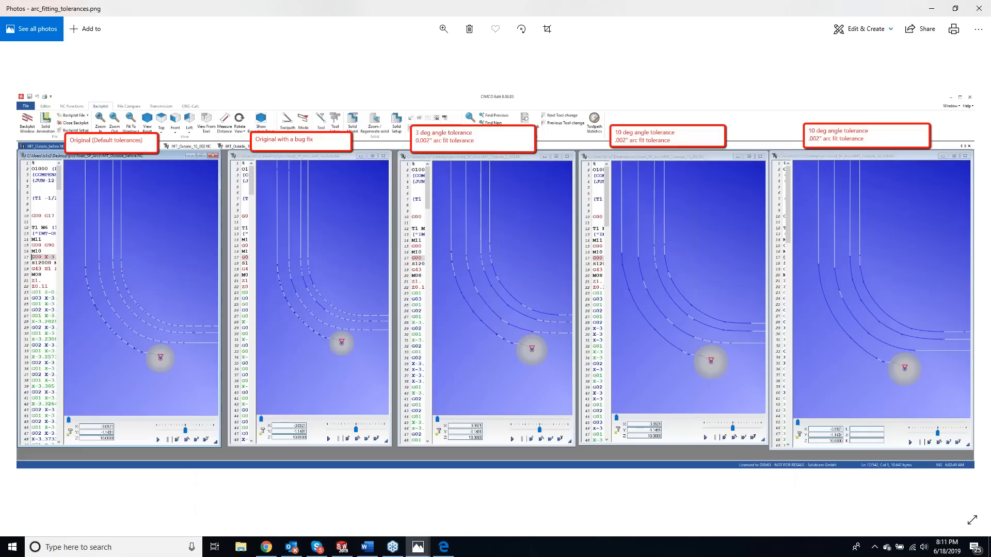
key("Left")
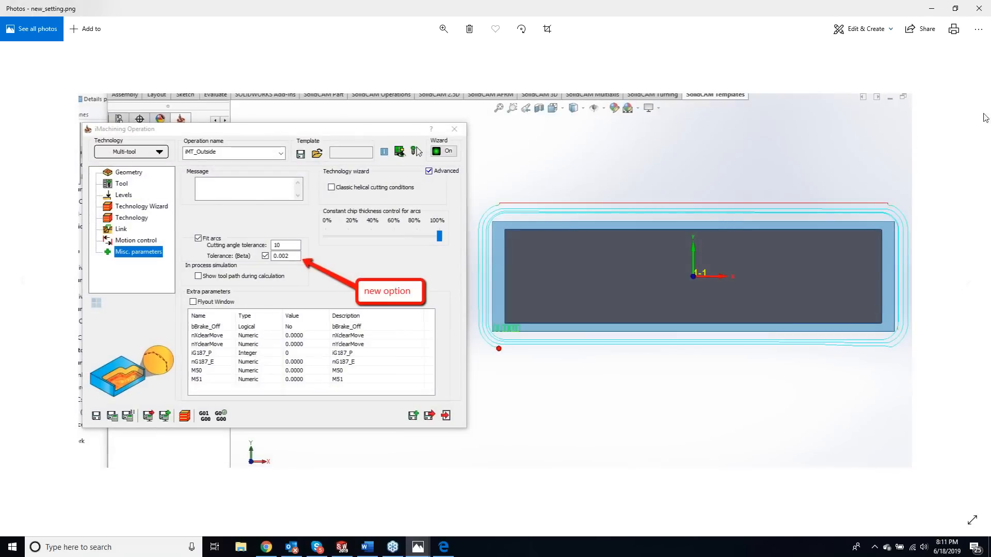
key("Right")
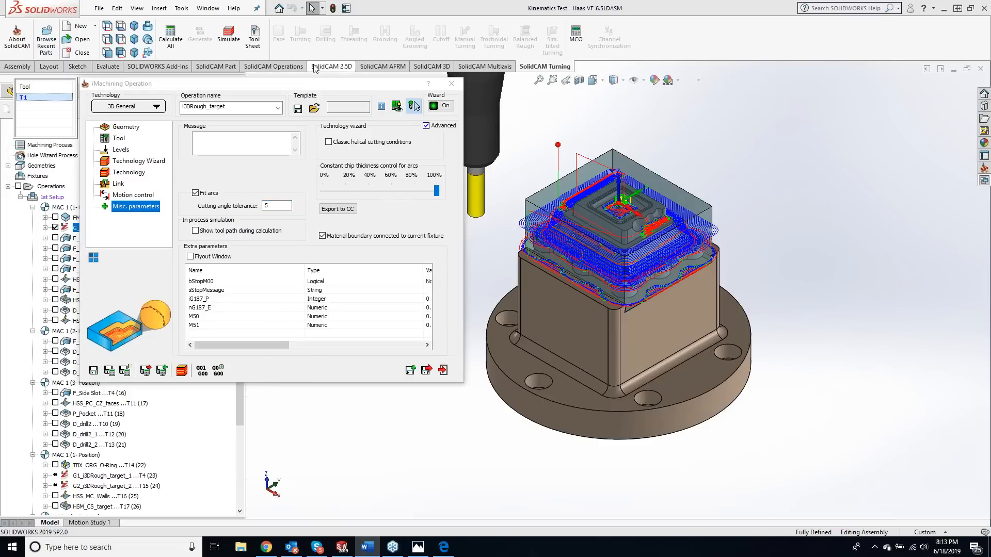
Close the roughing operation and open the HSM_CZ_target operation to view its motion control settings.
left_click(452, 84)
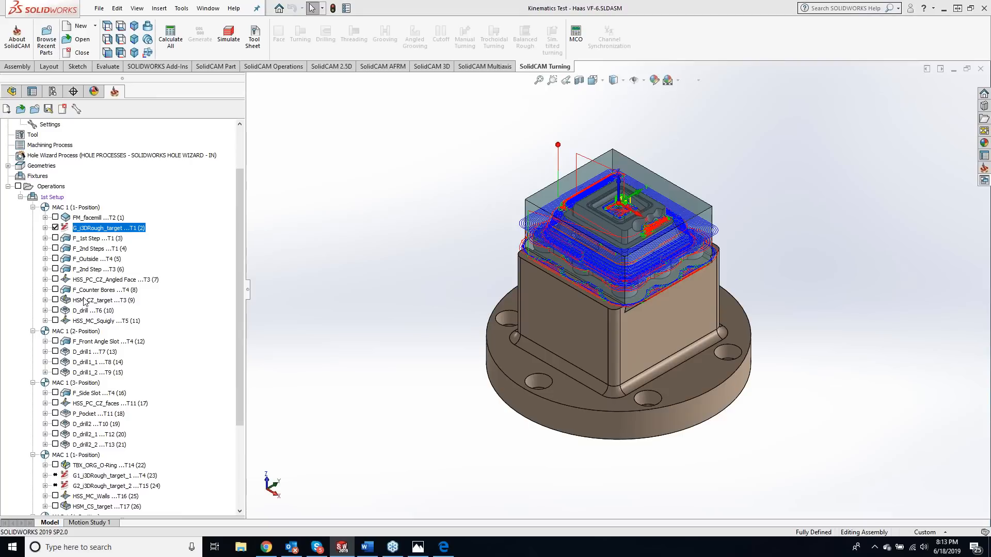
left_click(85, 300)
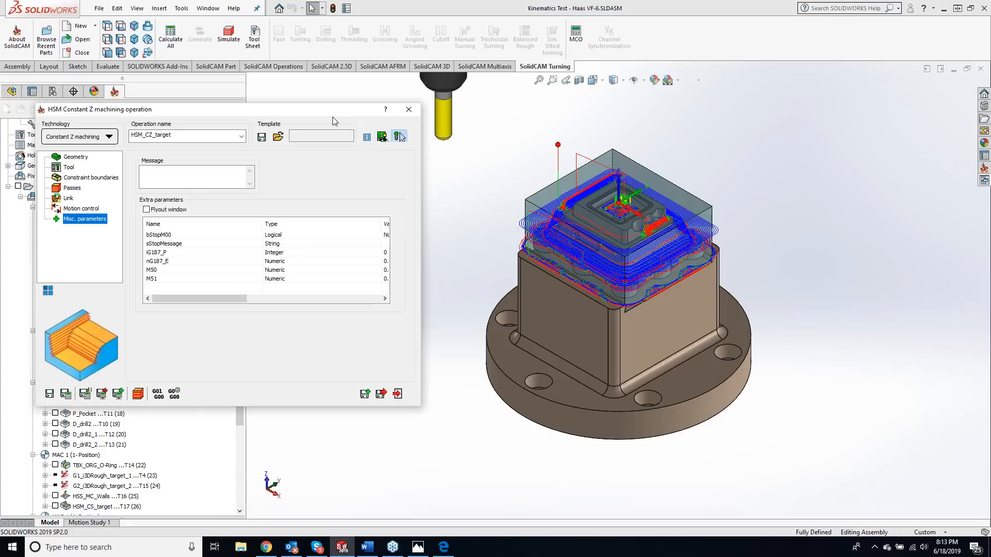
left_click_drag(326, 113, 611, 125)
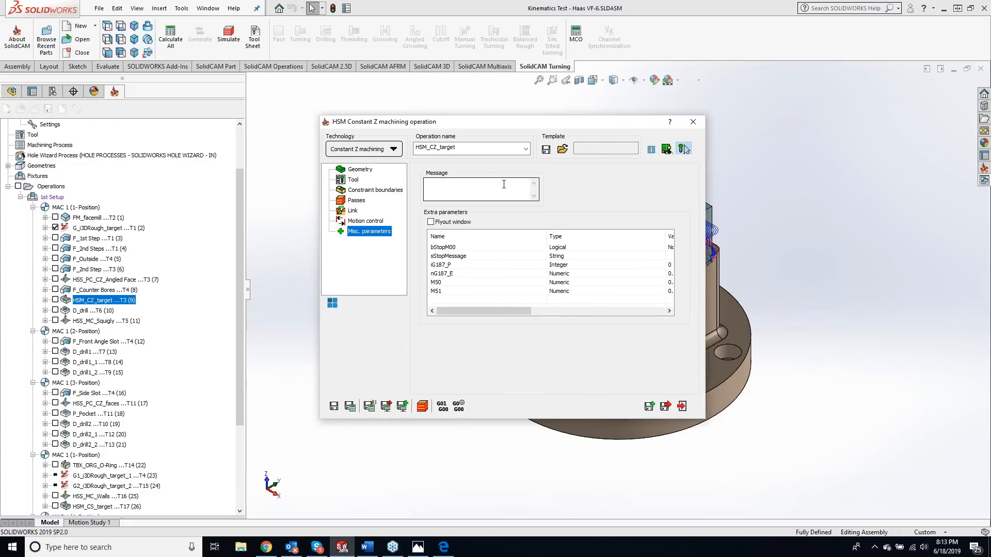
left_click(368, 220)
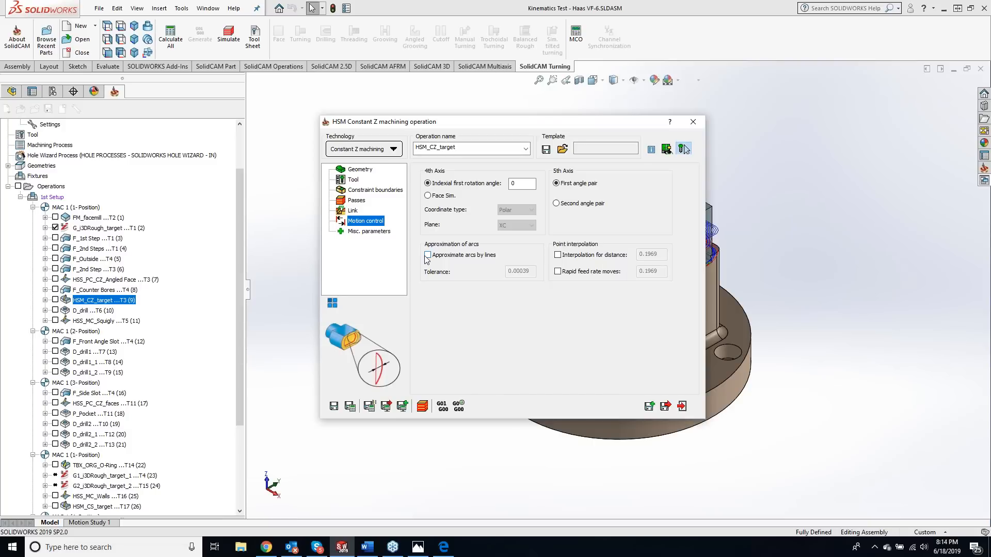
Toggle the approximation of arcs by lines in the HSM_CZ_target motion control settings.
left_click(427, 255)
left_click(428, 255)
left_click(428, 256)
Turn off Fit arcs in the HSM_CZ_target passes, and switch the custom passes tolerance on and off.
left_click(356, 201)
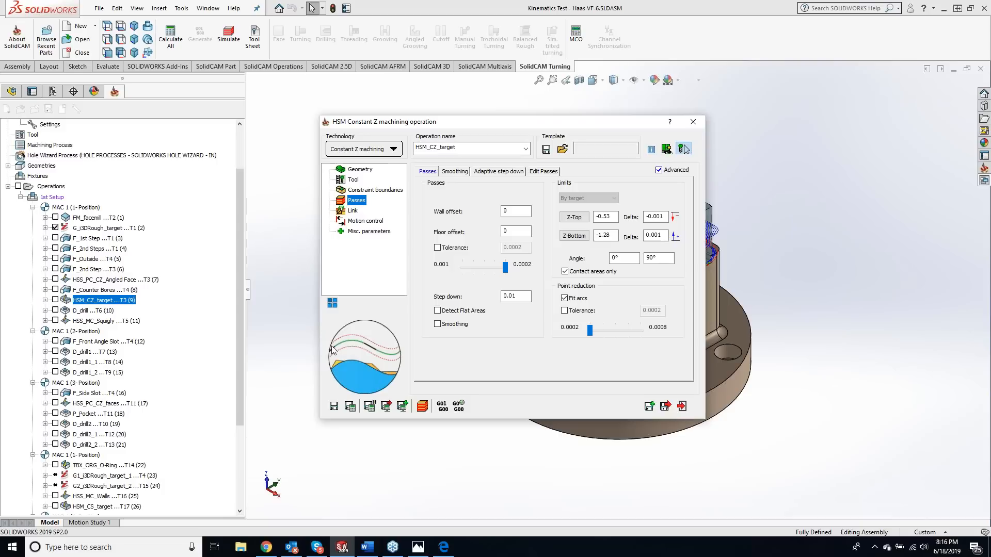
left_click(565, 299)
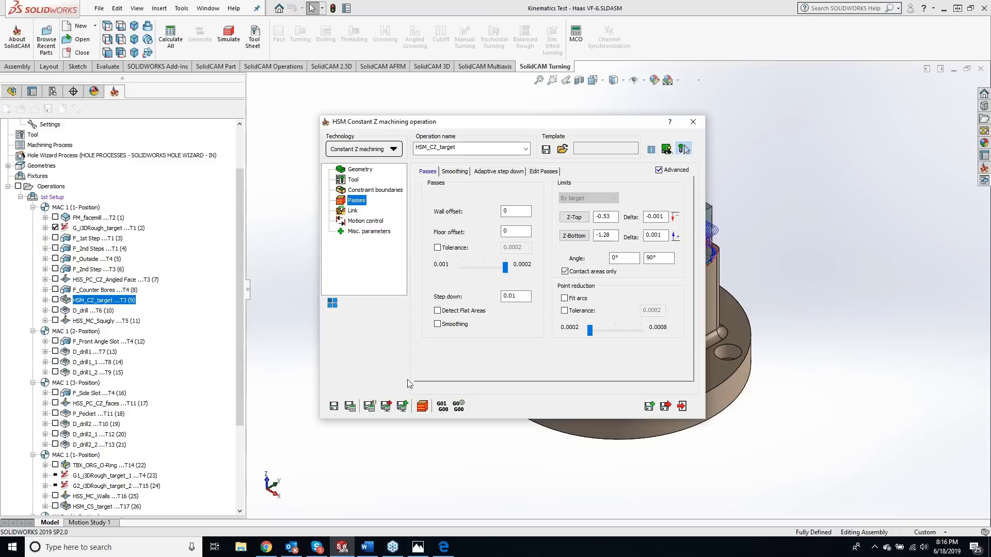
mouse_move(565, 298)
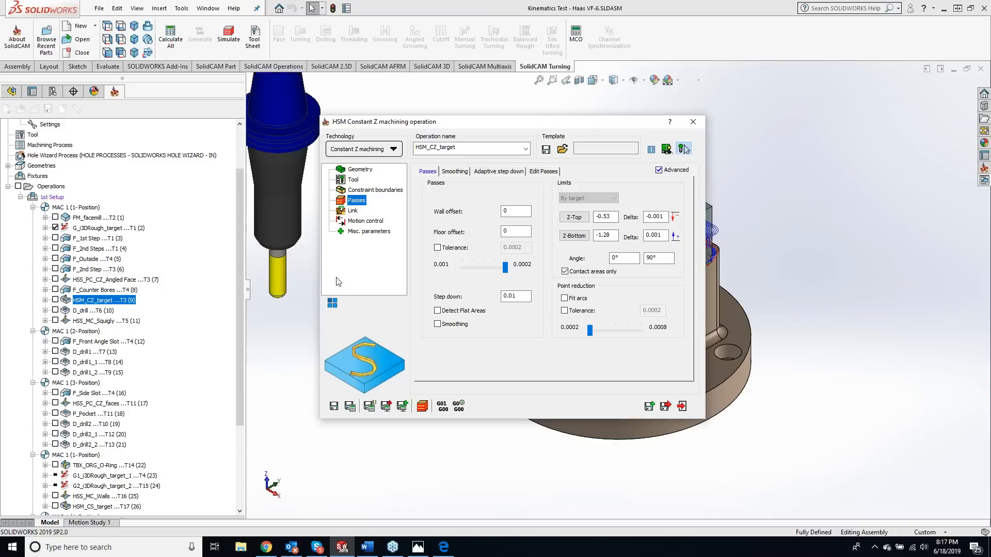
left_click(446, 249)
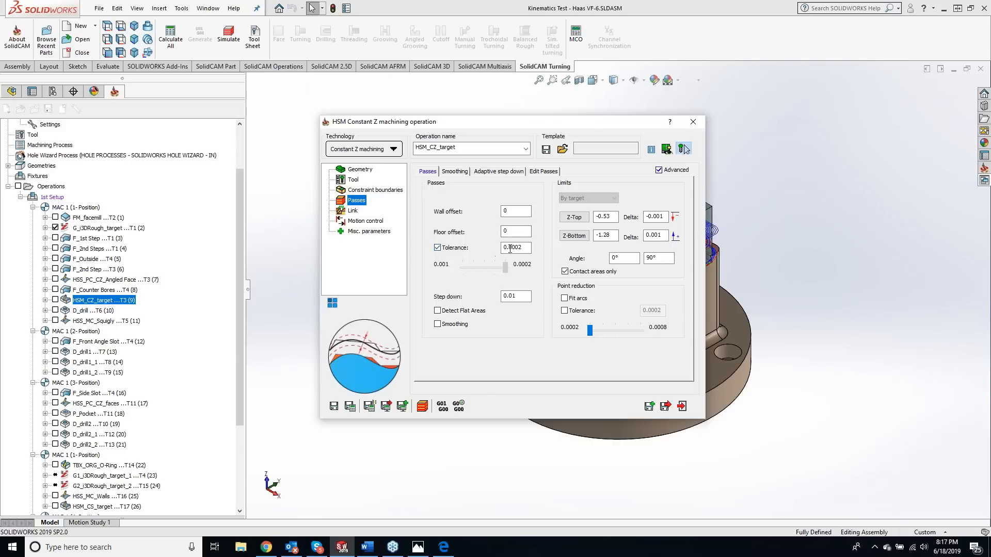
left_click(443, 250)
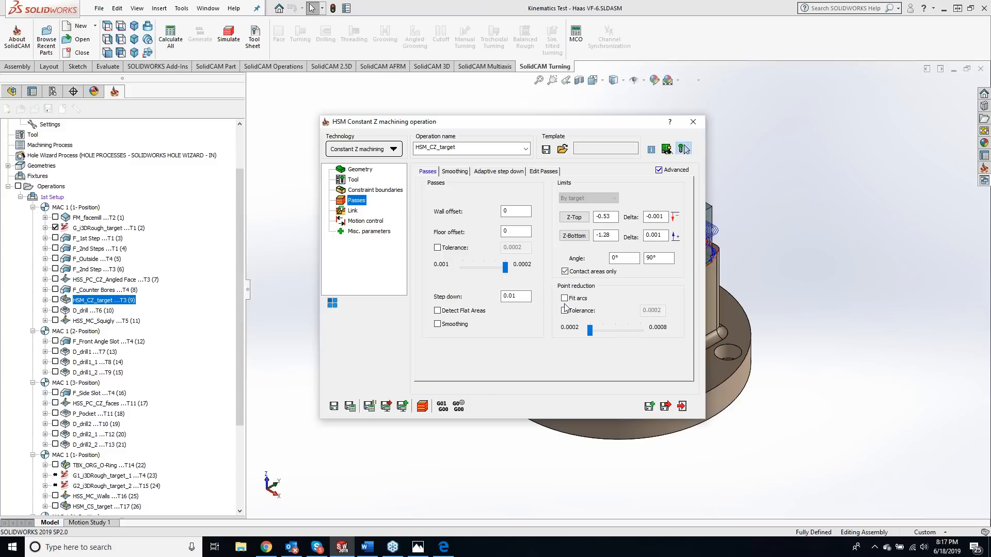
Enable the custom point reduction tolerance and Fit arcs, and exit the HSM_CZ_target operation without saving.
left_click(564, 312)
left_click(564, 298)
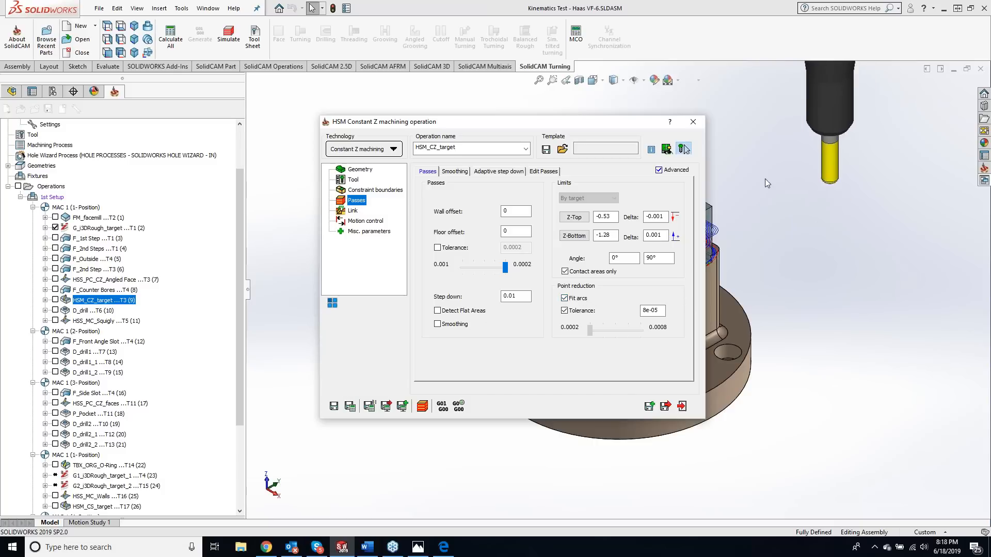
left_click(693, 122)
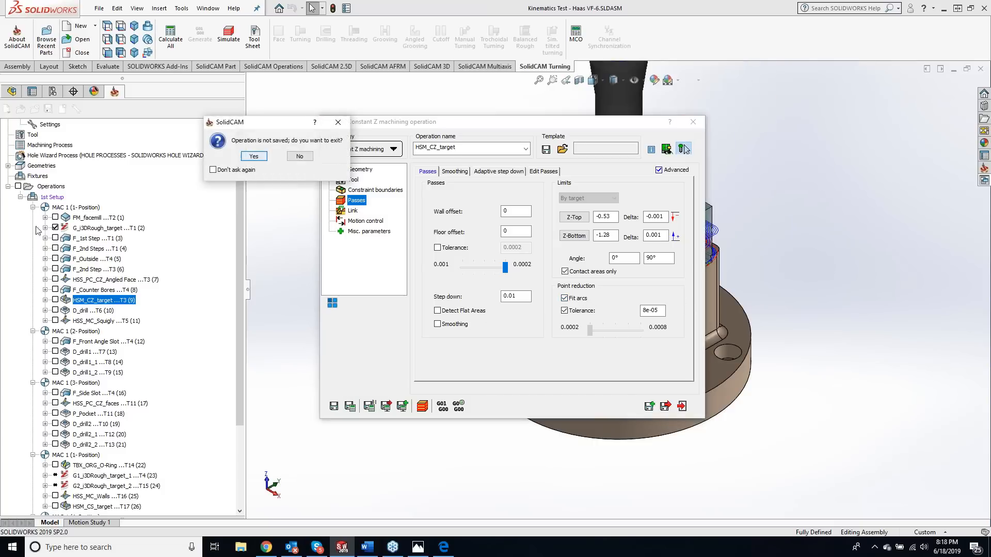
left_click(254, 156)
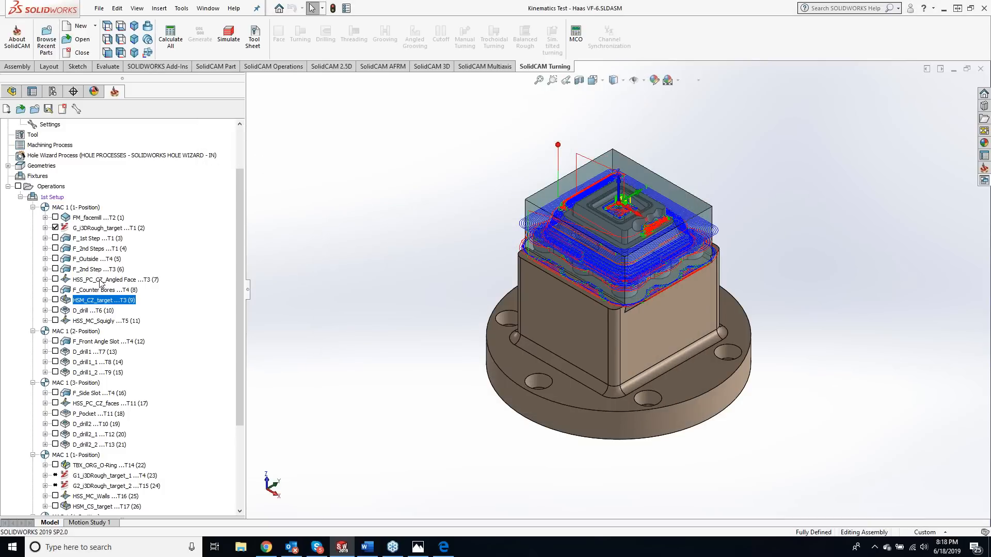
Open the HSS_PC_CZ_Angled Face operation and view the surface quality settings in its tool path parameters.
double_click(100, 279)
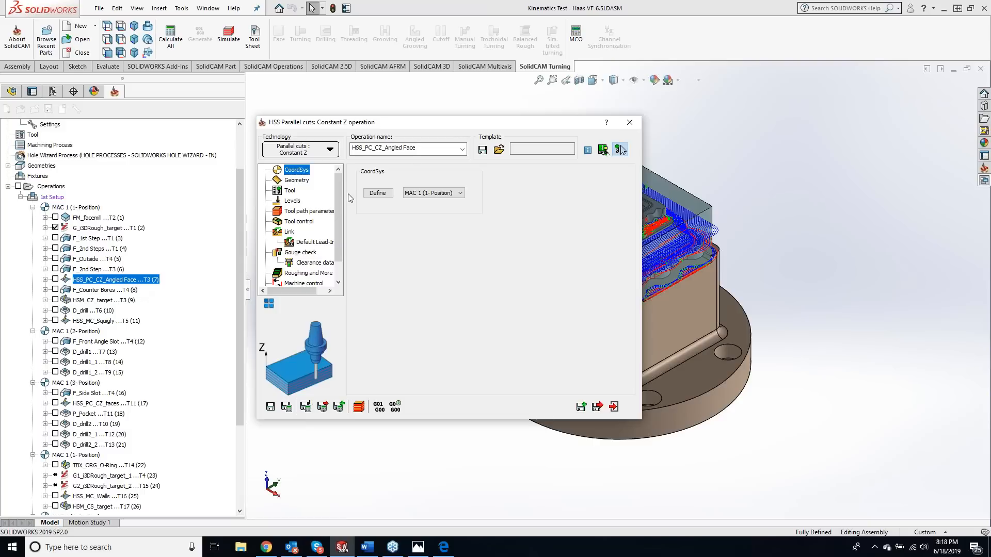
left_click_drag(481, 122, 366, 96)
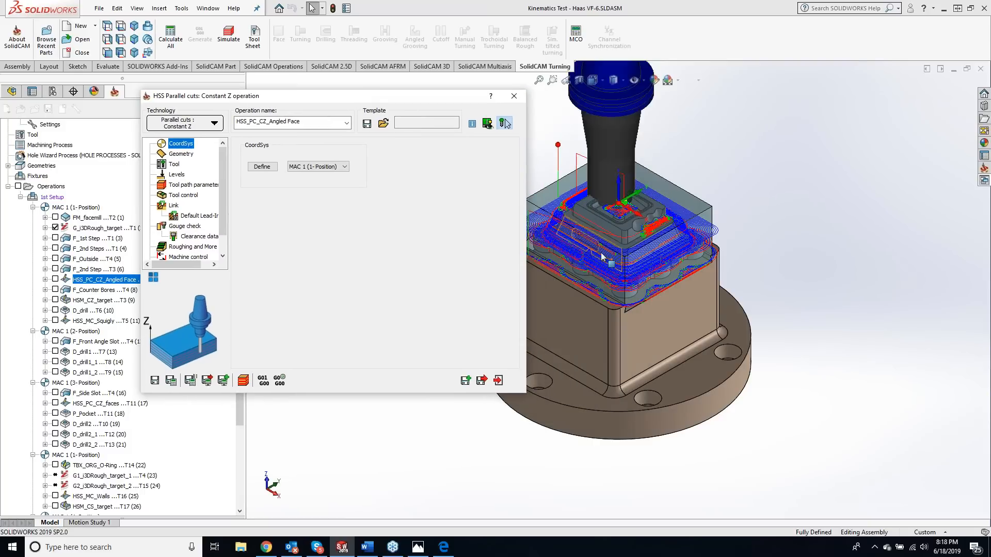
scroll(589, 221, "down", 5)
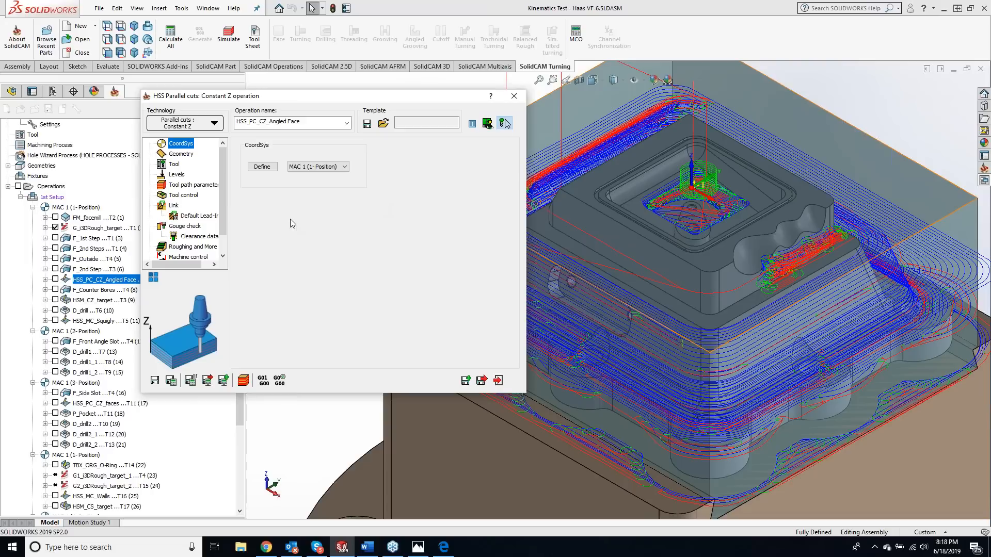
left_click(193, 184)
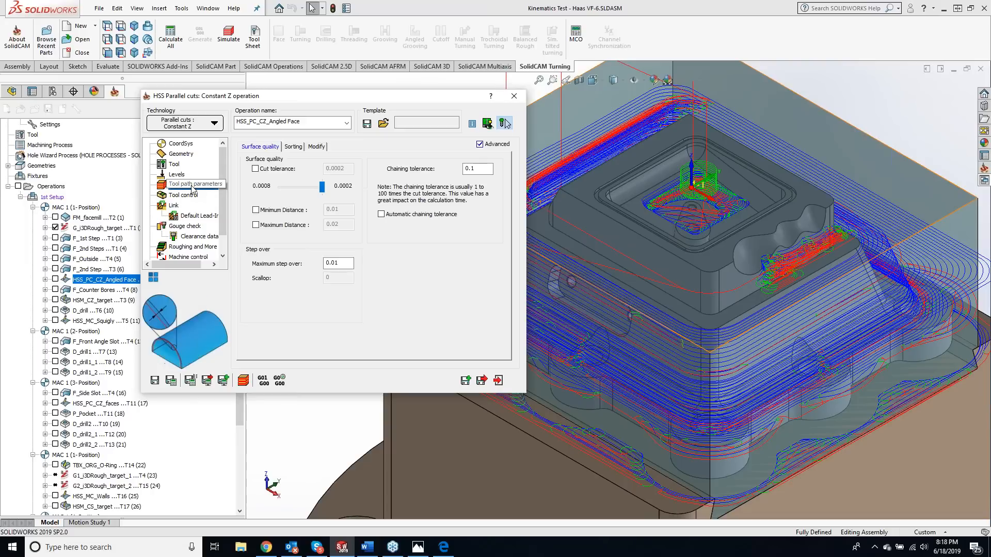
View the Modify settings of the HSS_PC_CZ_Angled Face tool path parameters, including the Round corners by tool radius options.
left_click(316, 147)
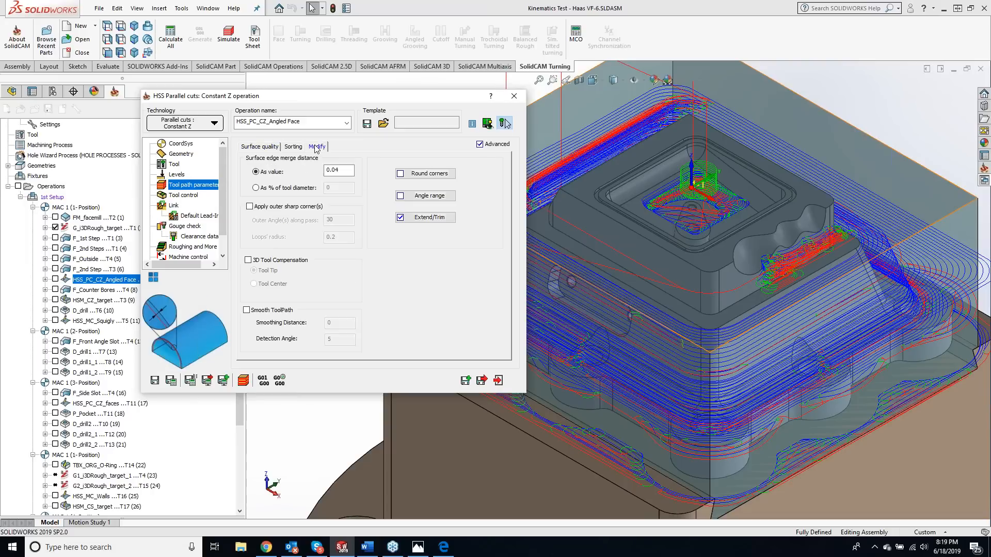
left_click(443, 176)
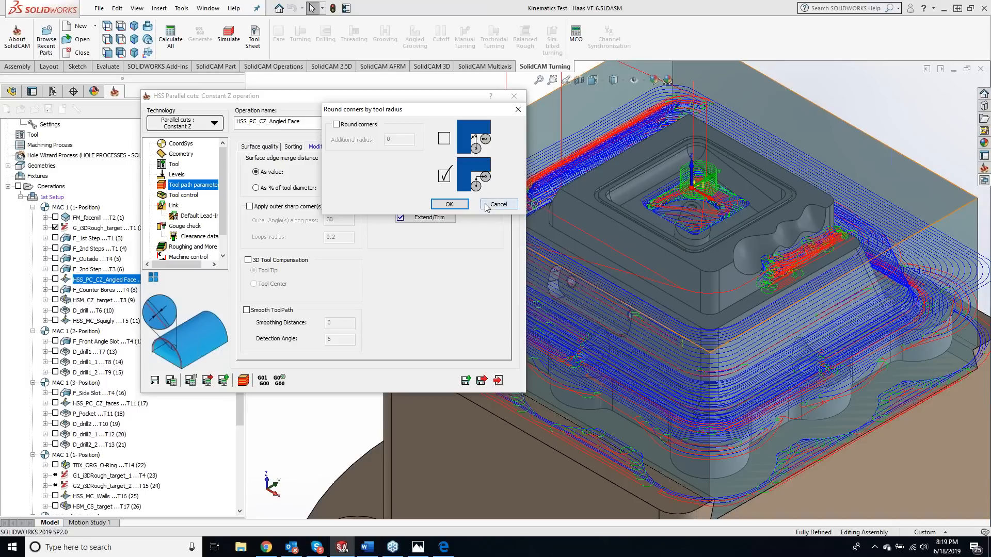
left_click(441, 207)
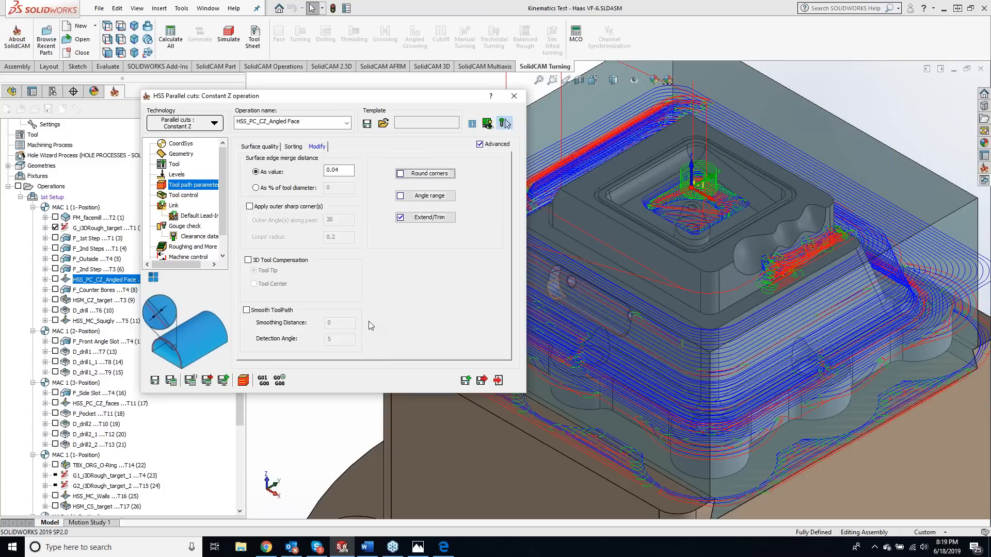
Look through the gouge check, default lead-in/out, link and tool control settings, and return to the tool path parameters.
left_click(184, 227)
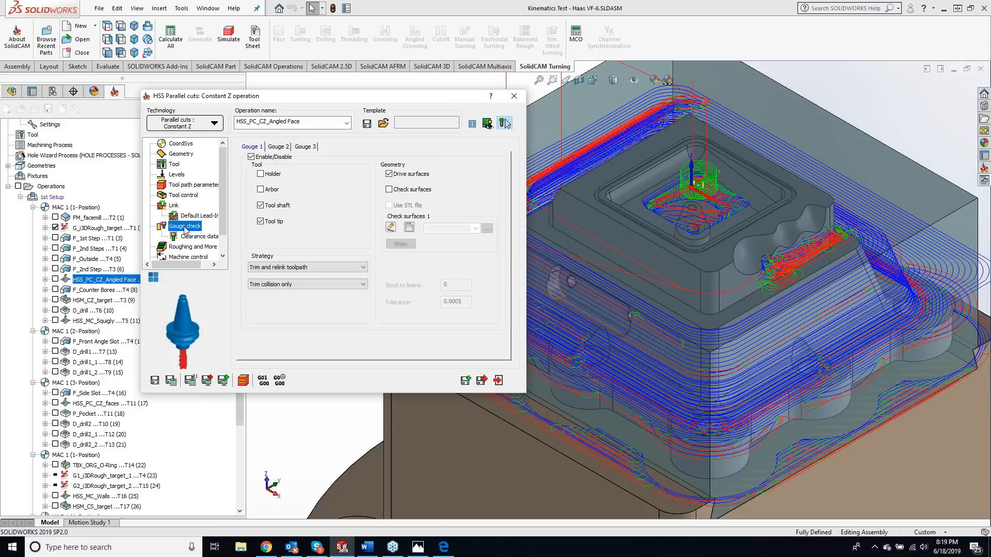
left_click(191, 216)
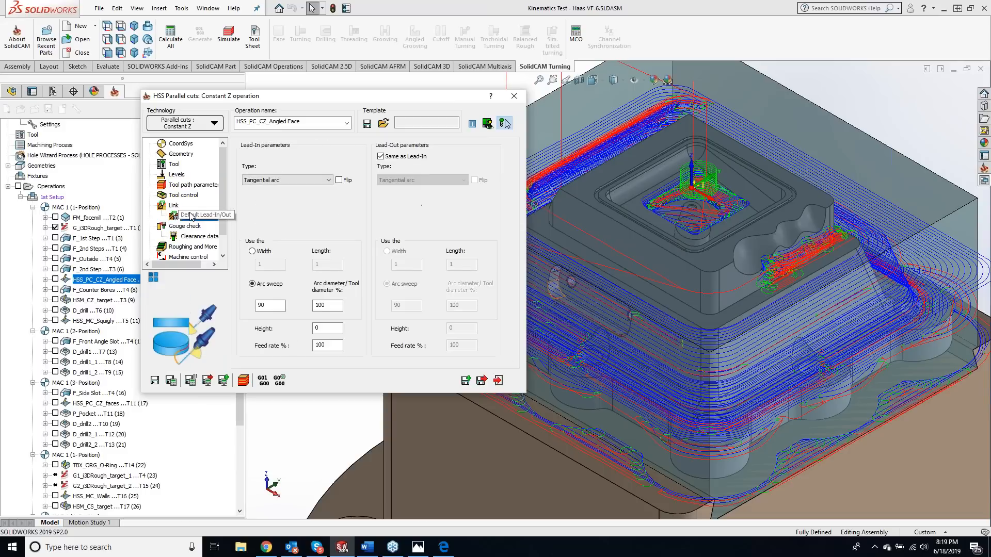
left_click(175, 206)
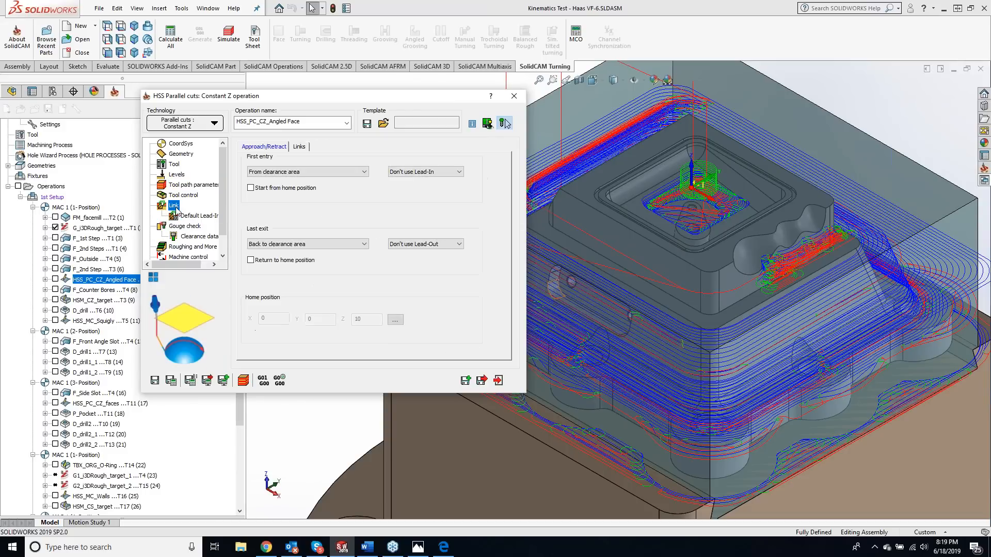
left_click(181, 196)
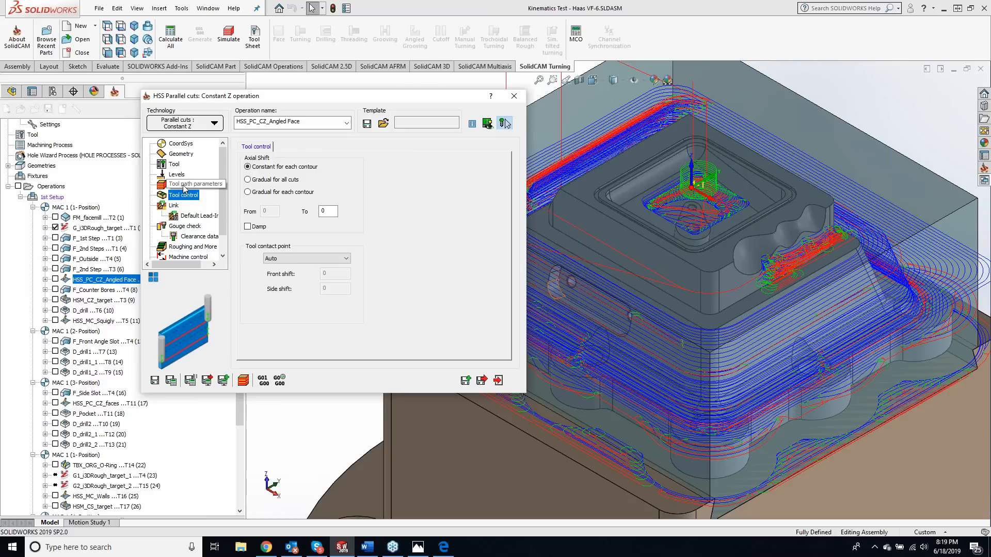
left_click(184, 185)
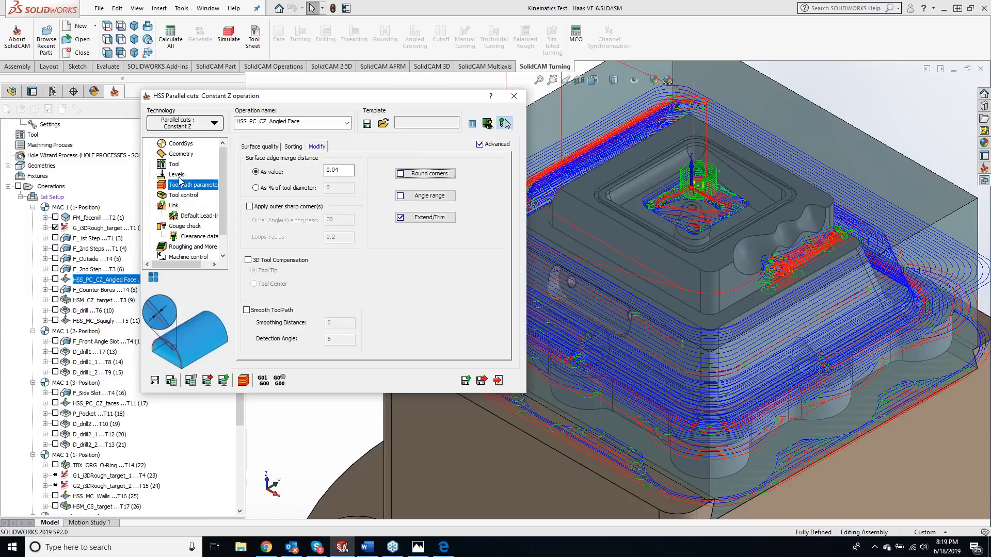
Review the Round corners options again and exit the HSS_PC_CZ_Angled Face operation without saving.
left_click(414, 174)
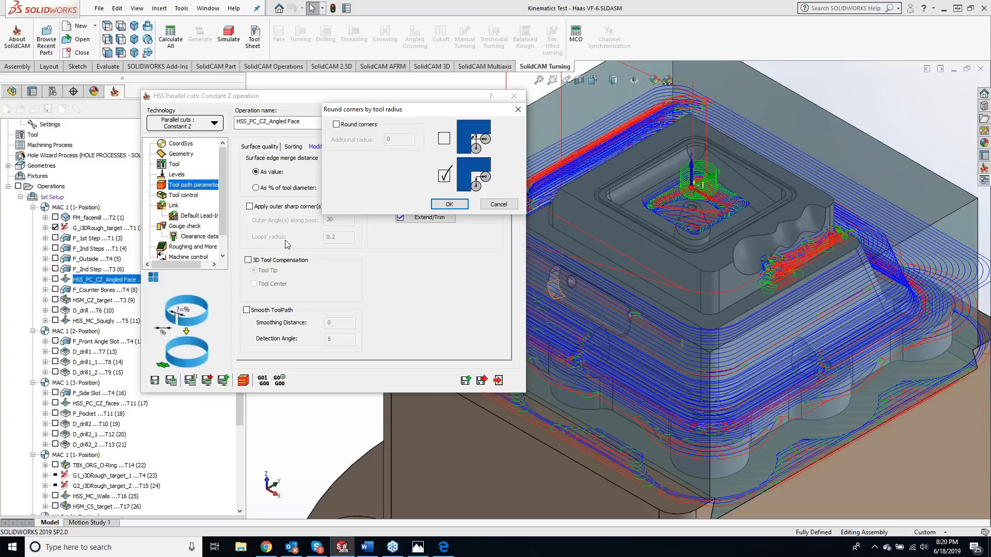
left_click(449, 204)
left_click(514, 96)
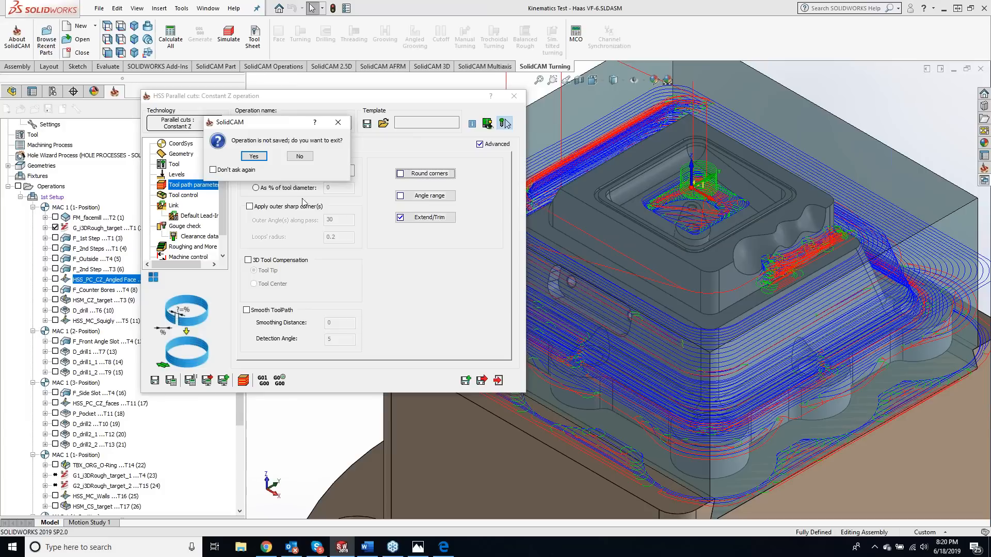
key("Return")
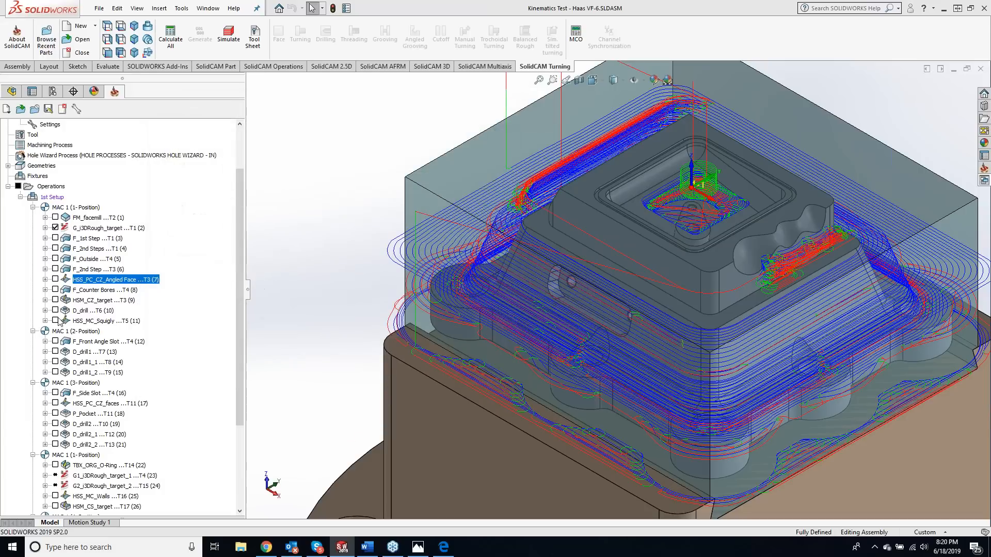
Start a new Turbo 3D HSM milling operation and view the smoothing settings of its Constant Z passes.
right_click(115, 281)
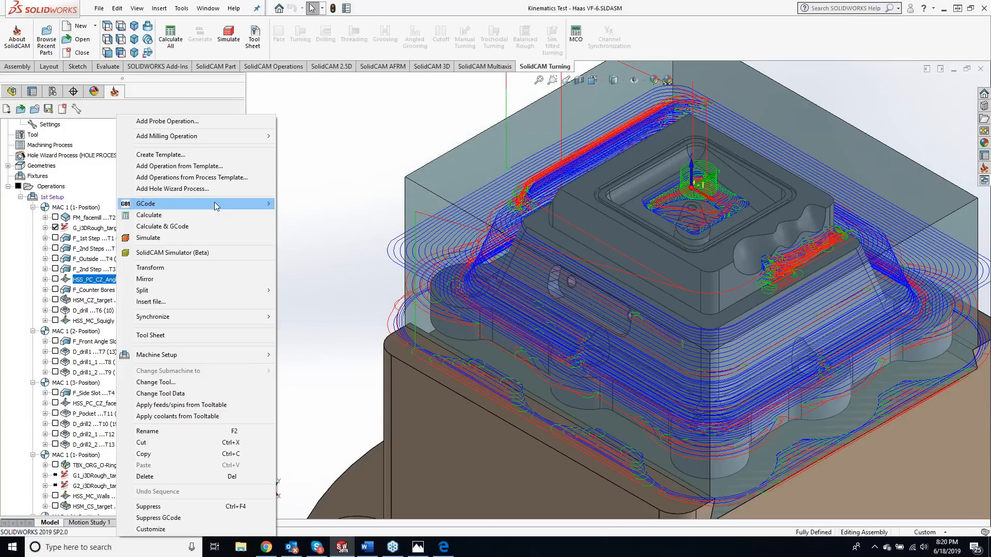
mouse_move(222, 139)
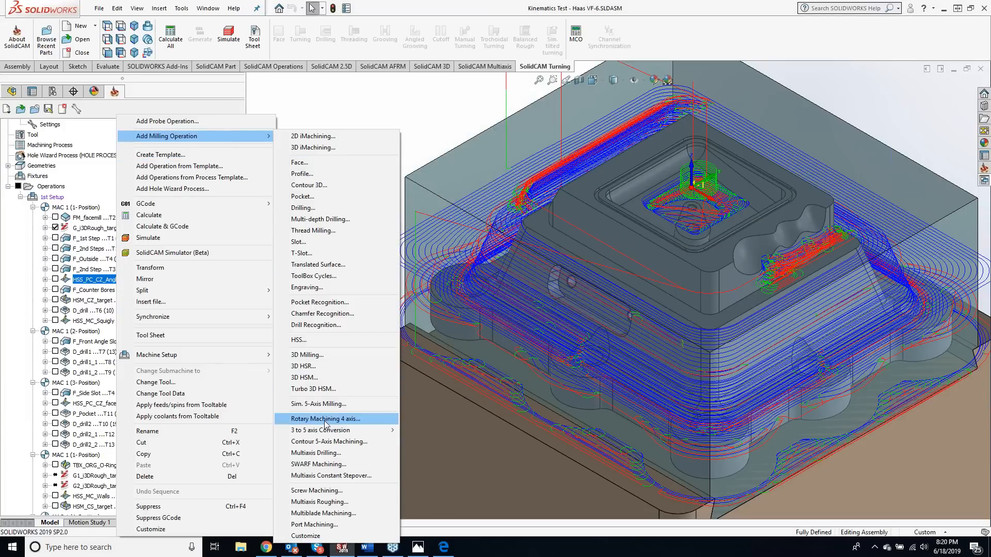
left_click(326, 391)
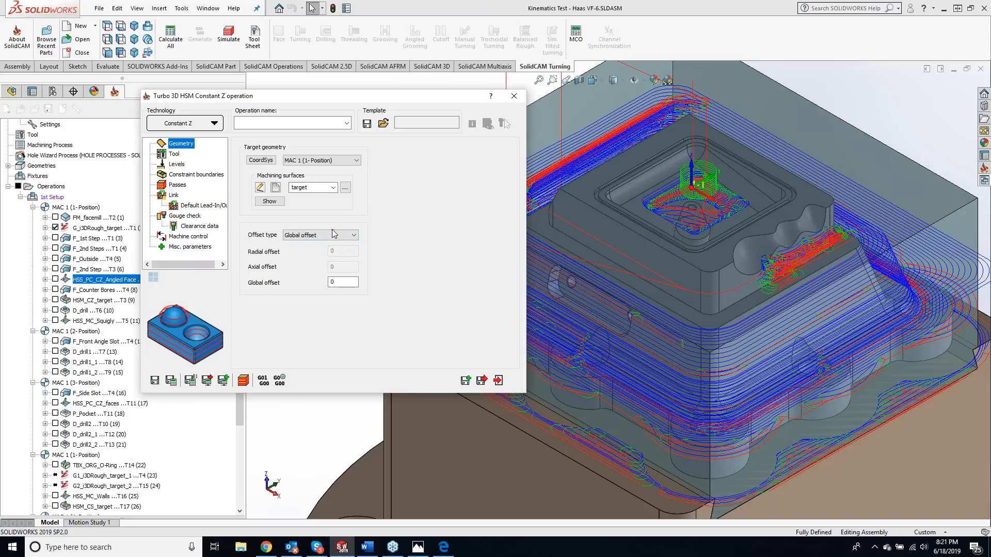
left_click(177, 185)
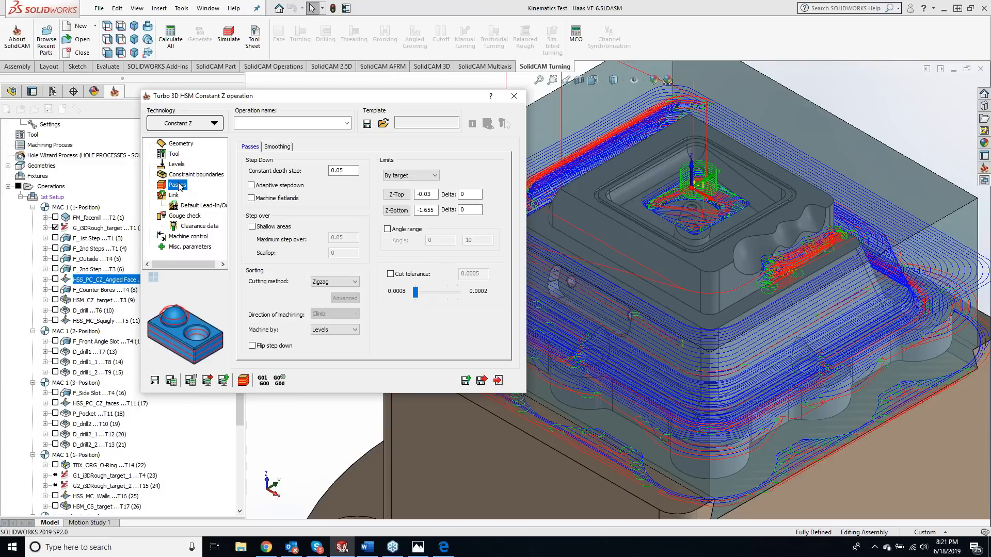
left_click(281, 147)
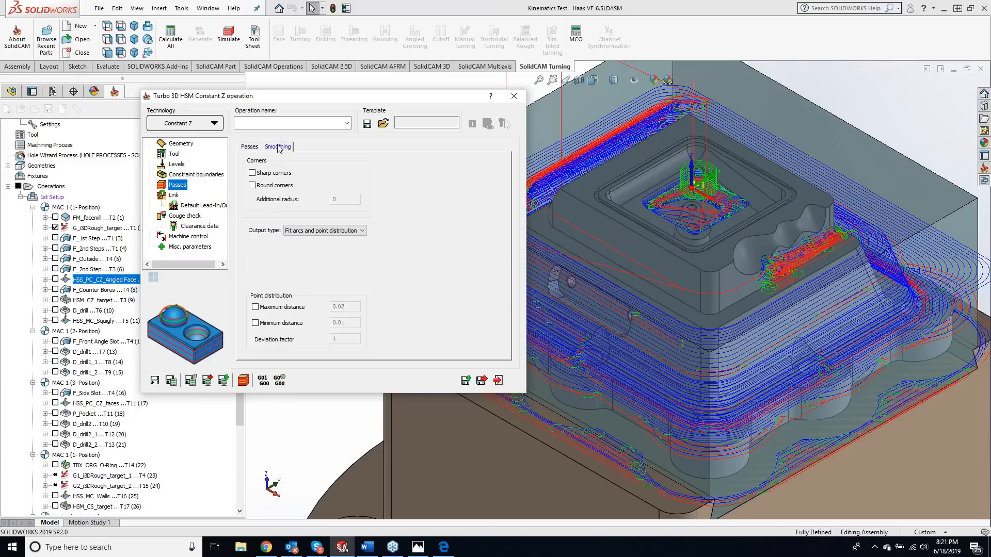
Switch Sharp corners on and off and enable Round corners in the Turbo 3D HSM smoothing settings.
left_click(252, 173)
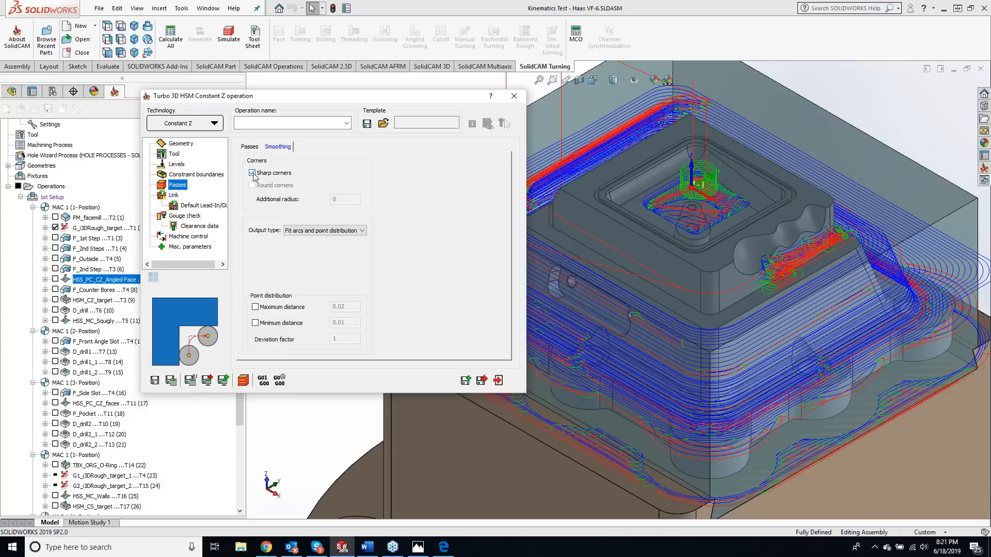
left_click(252, 174)
left_click(252, 186)
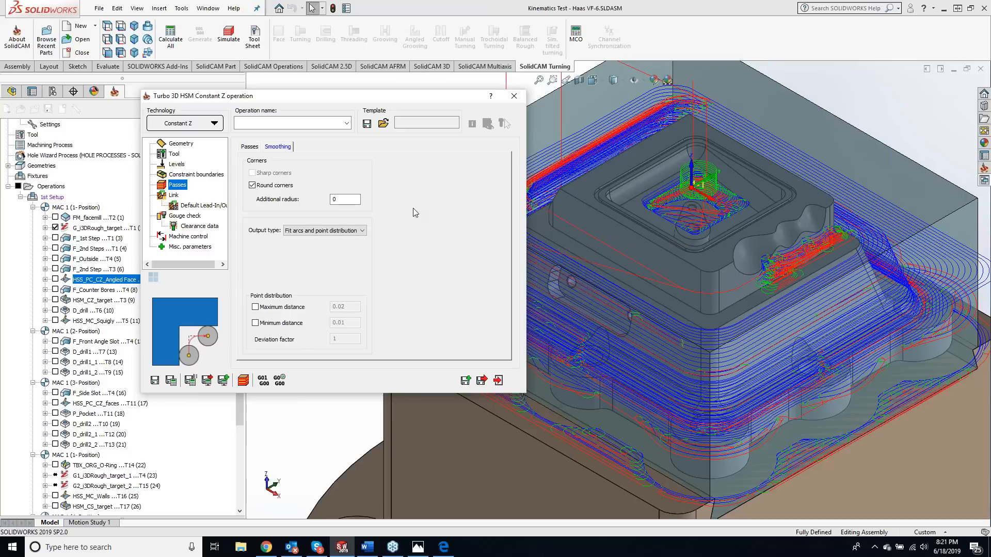
left_click(344, 199)
Switch the Turbo 3D HSM technology to Pencil, view its passes, and close the operation while saving the geometry AUTO_target_Box_Home_1.
left_click(195, 126)
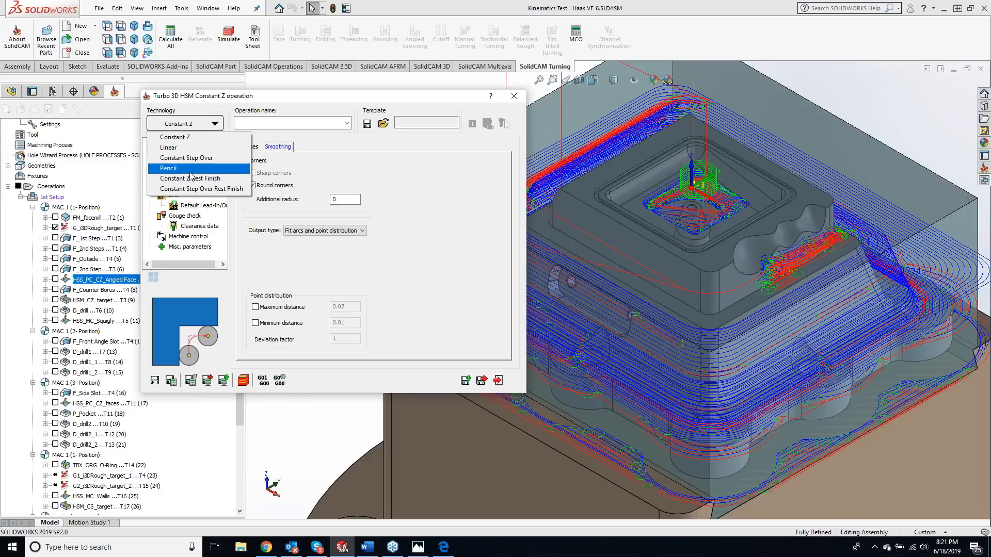
left_click(190, 170)
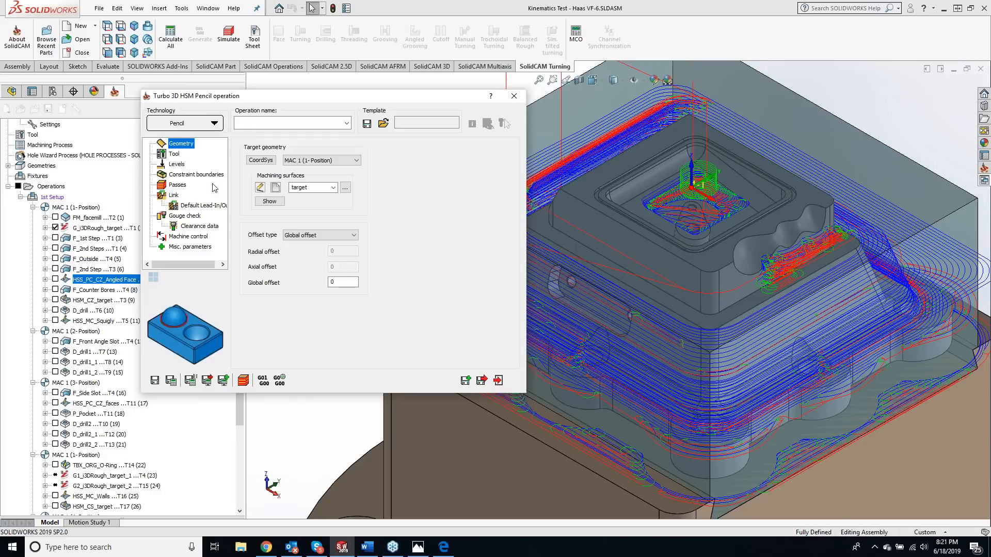
left_click(183, 186)
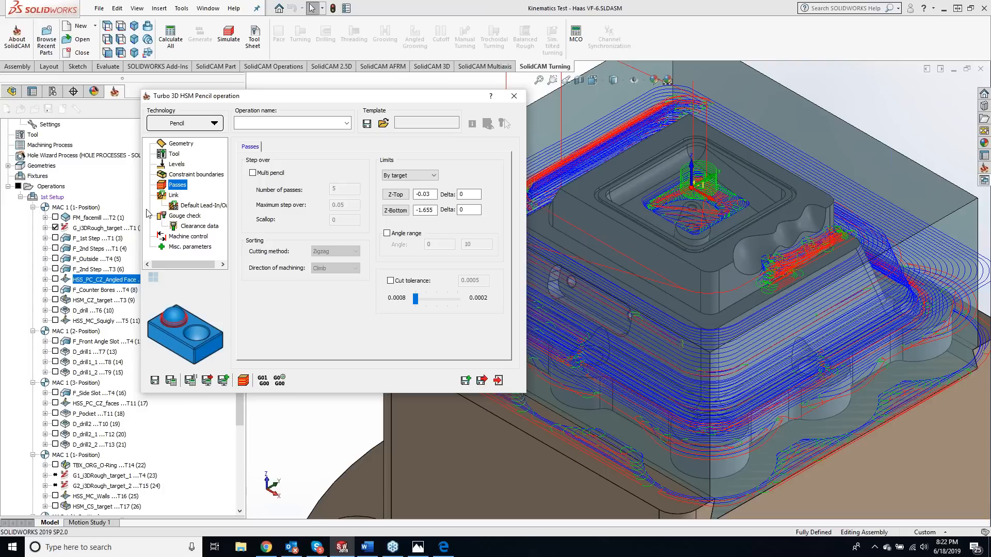
left_click(514, 96)
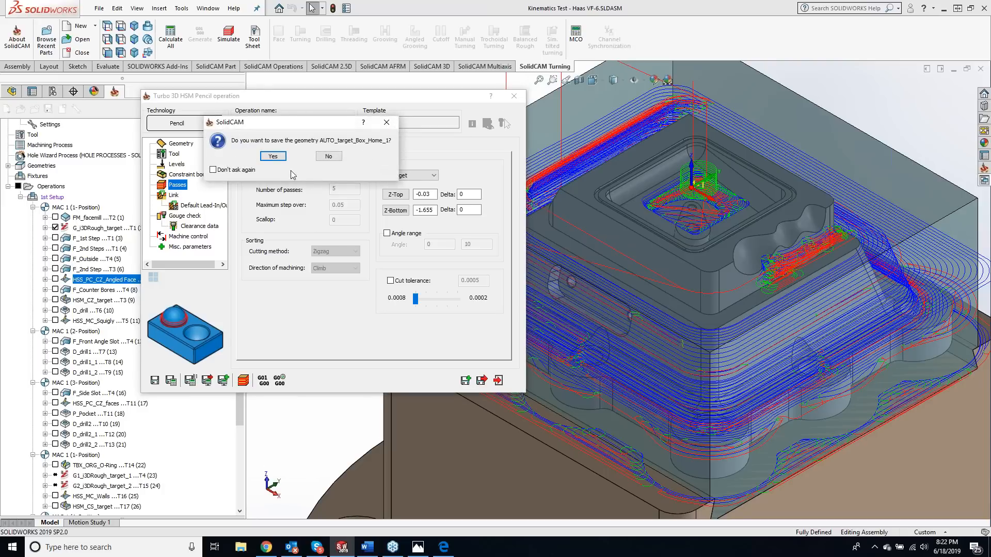
left_click(273, 155)
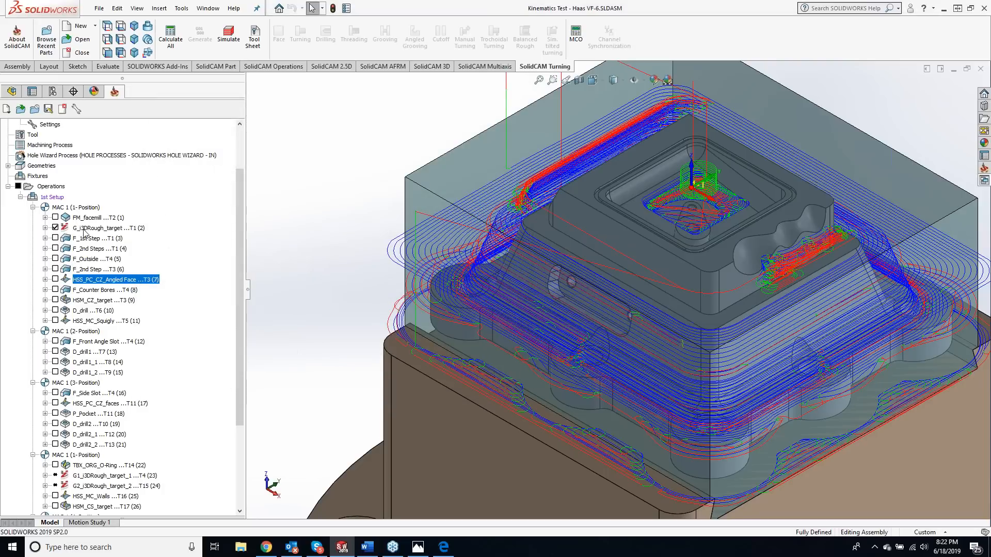
Review the Fit arcs cutting angle tolerance in the G_i3DRough_target misc. parameters, and check the HSM_CZ_target misc. parameters.
left_click(86, 228)
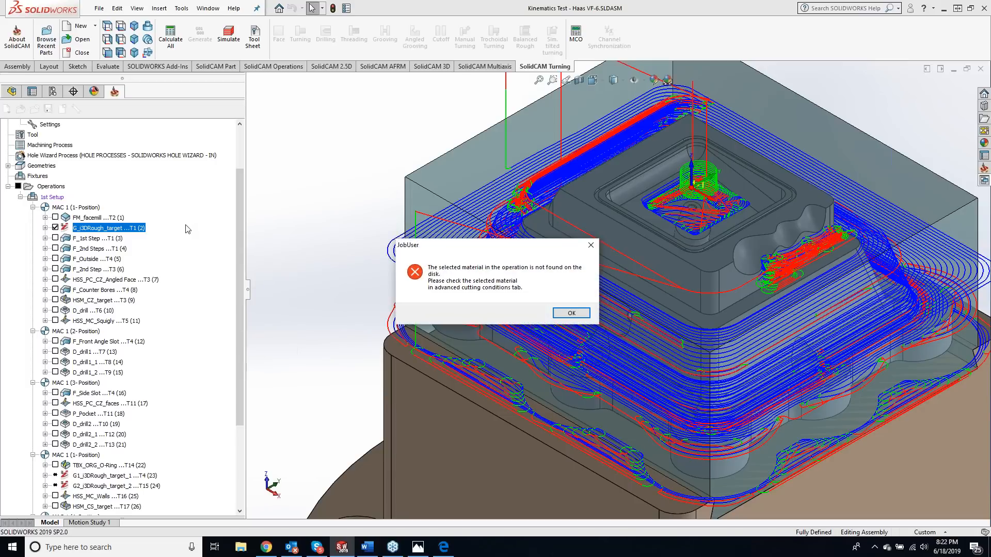
left_click(573, 312)
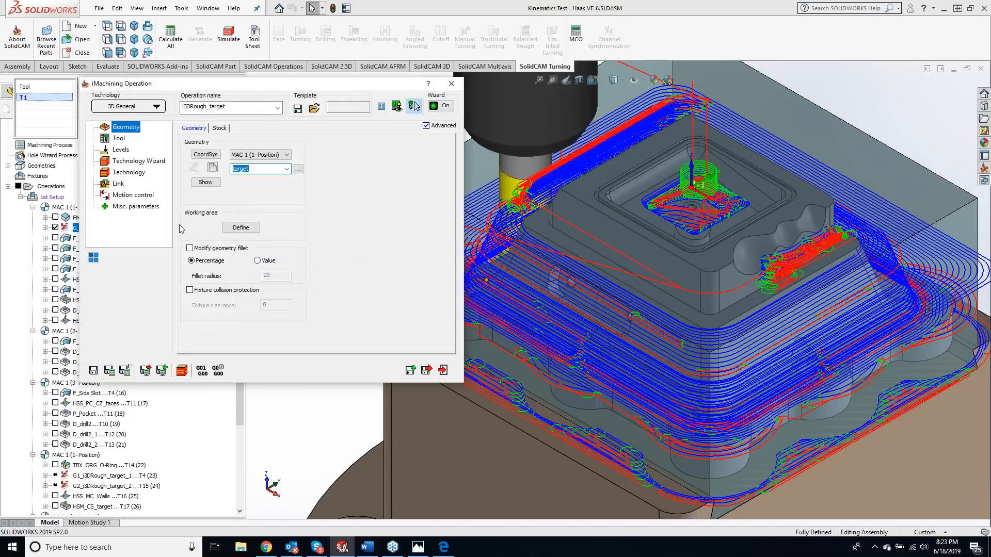
left_click(125, 207)
double_click(274, 205)
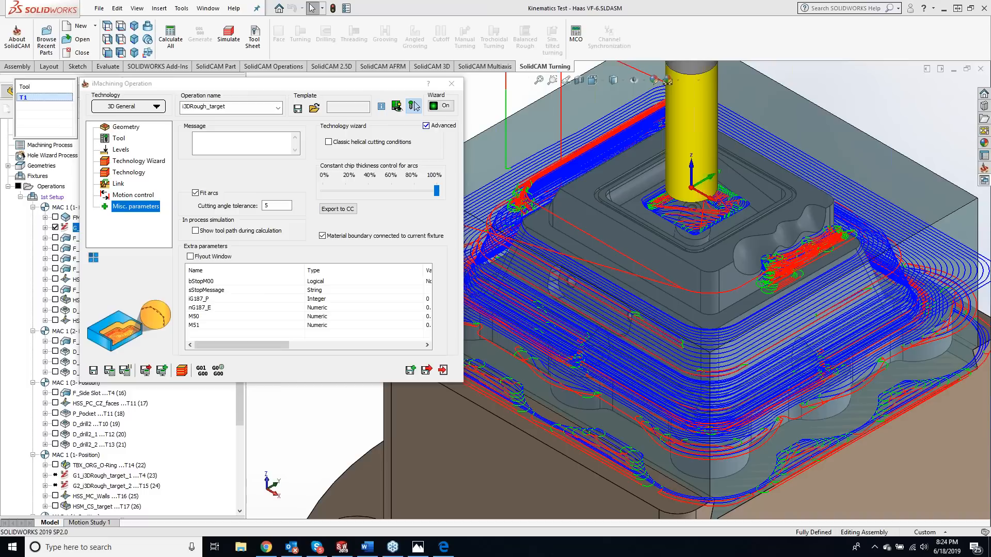
left_click(452, 84)
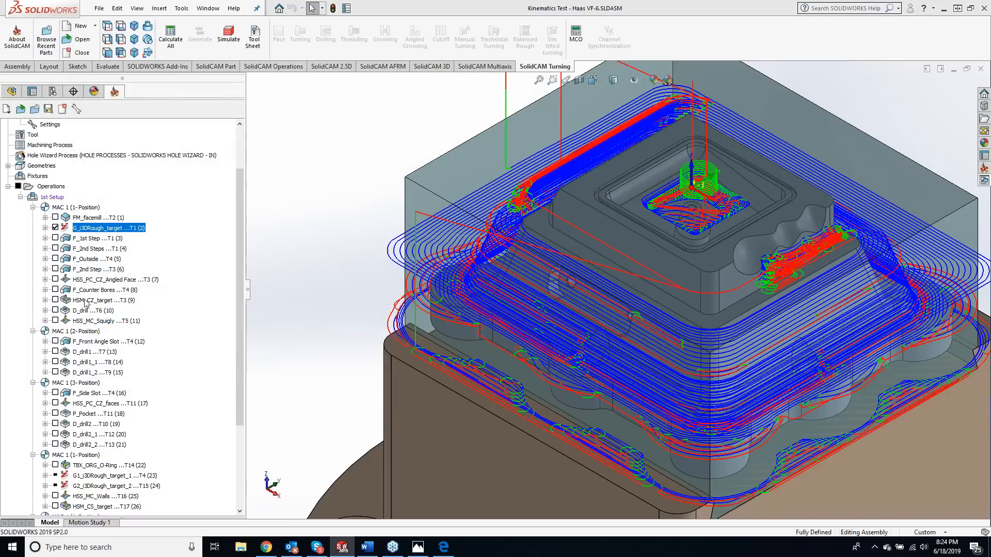
double_click(84, 300)
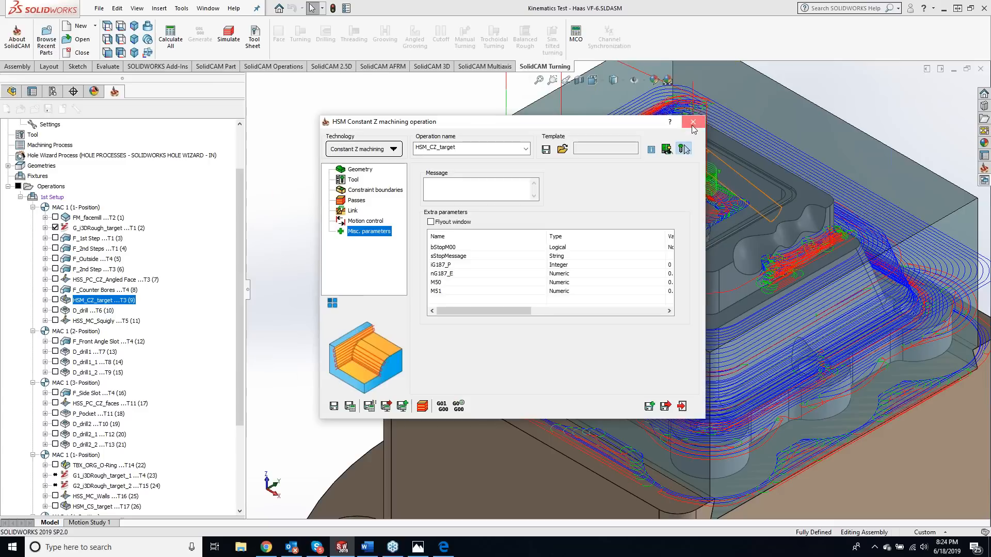
left_click(693, 122)
Enable approximation of arcs by lines in the F_2nd Step profile's motion control, and exit the operation without saving.
left_click(91, 268)
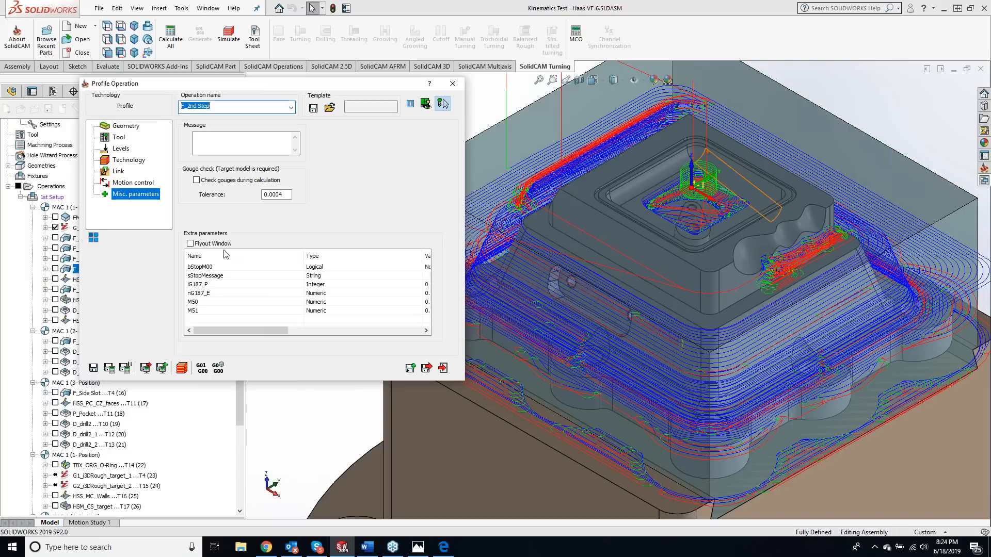
left_click(279, 195)
left_click(138, 184)
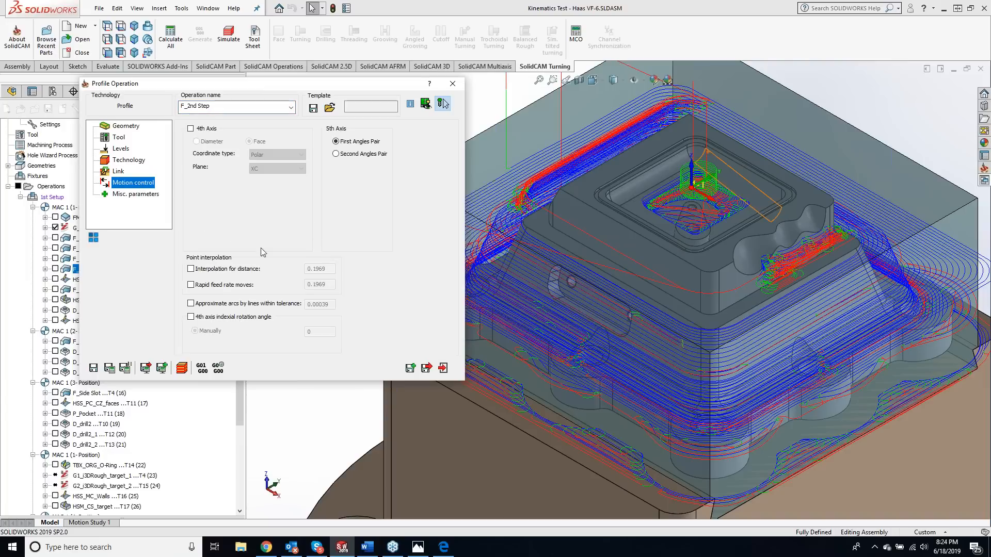
left_click(191, 304)
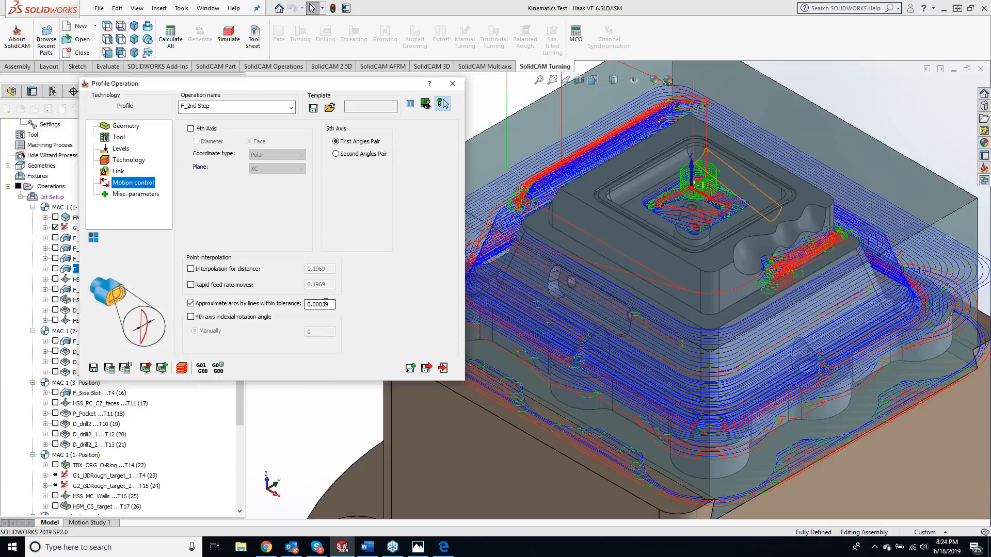
left_click_drag(333, 304, 307, 306)
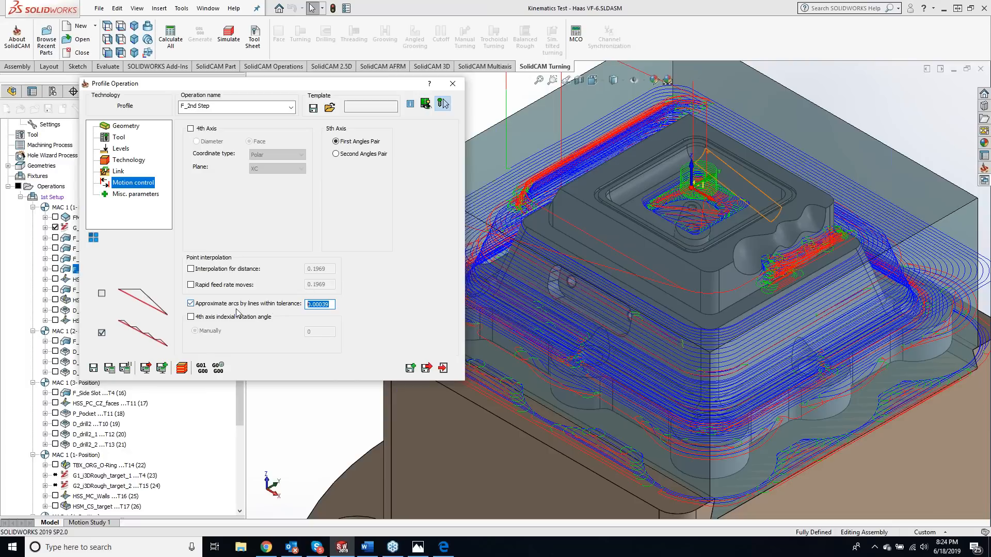
left_click(456, 84)
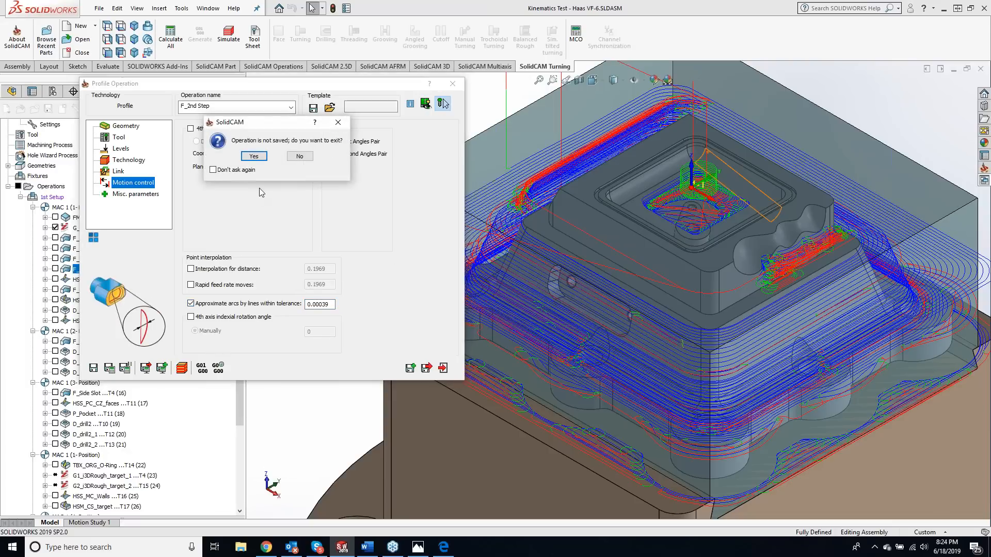
left_click(254, 156)
Start a new Pocket operation and enable approximation of arcs by lines within tolerance in its motion control settings.
left_click(96, 302)
right_click(95, 304)
mouse_move(170, 136)
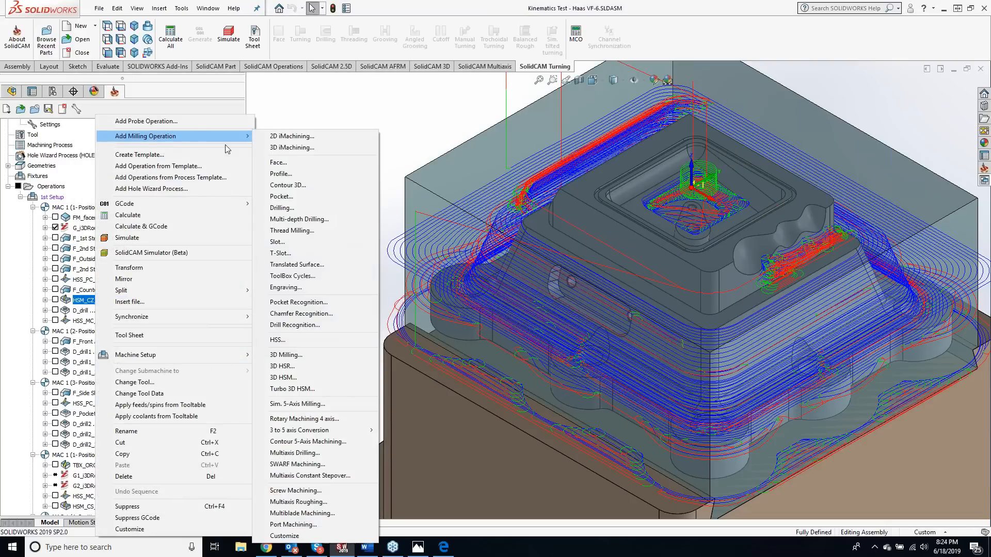
left_click(297, 198)
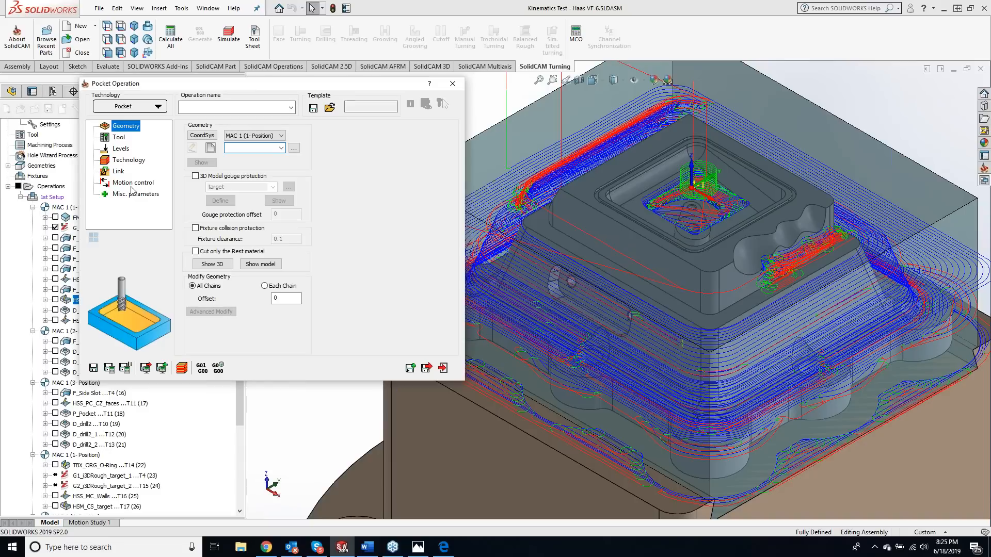
left_click(132, 187)
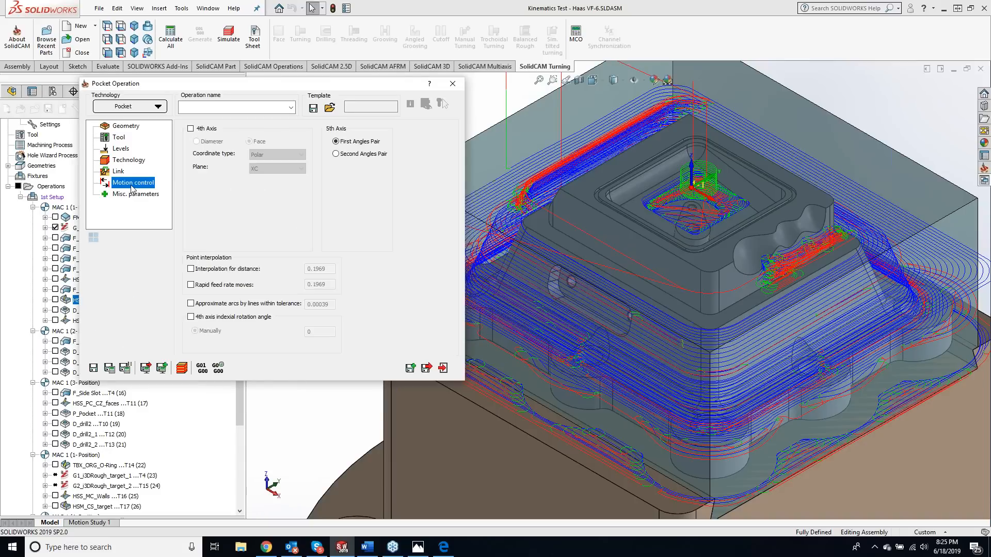
left_click(191, 304)
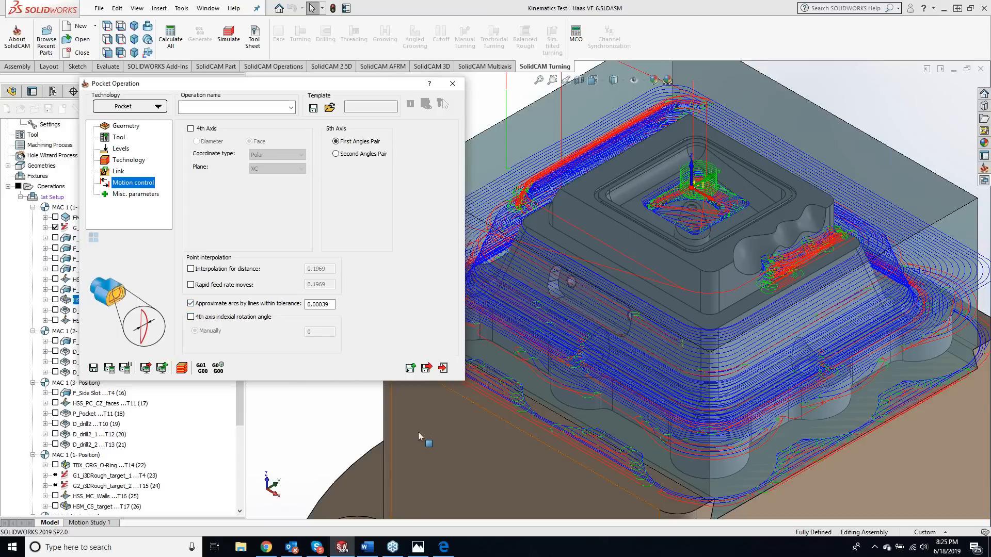
Switch to Chrome to view the KevCAM Online Night School class schedule on the SolidCAM registration page.
left_click(269, 551)
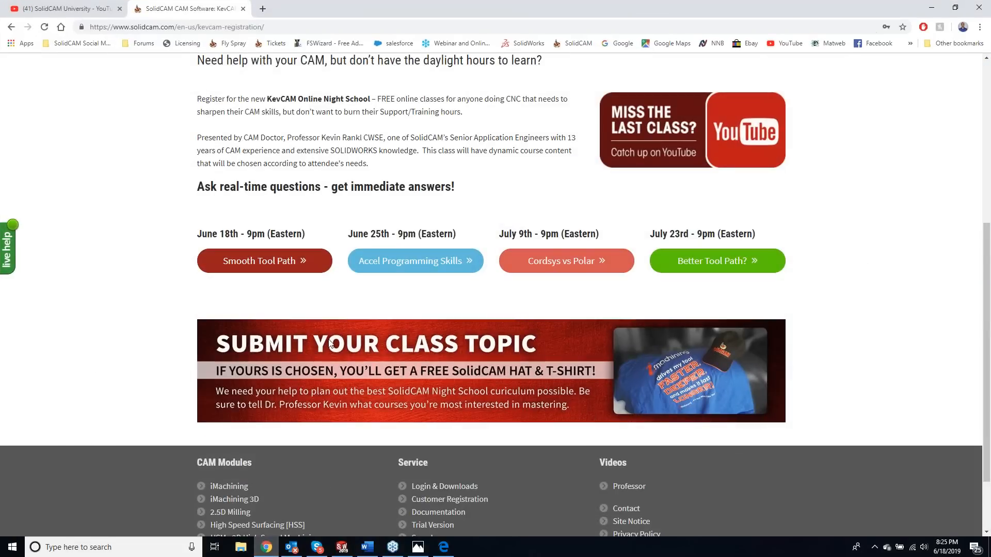